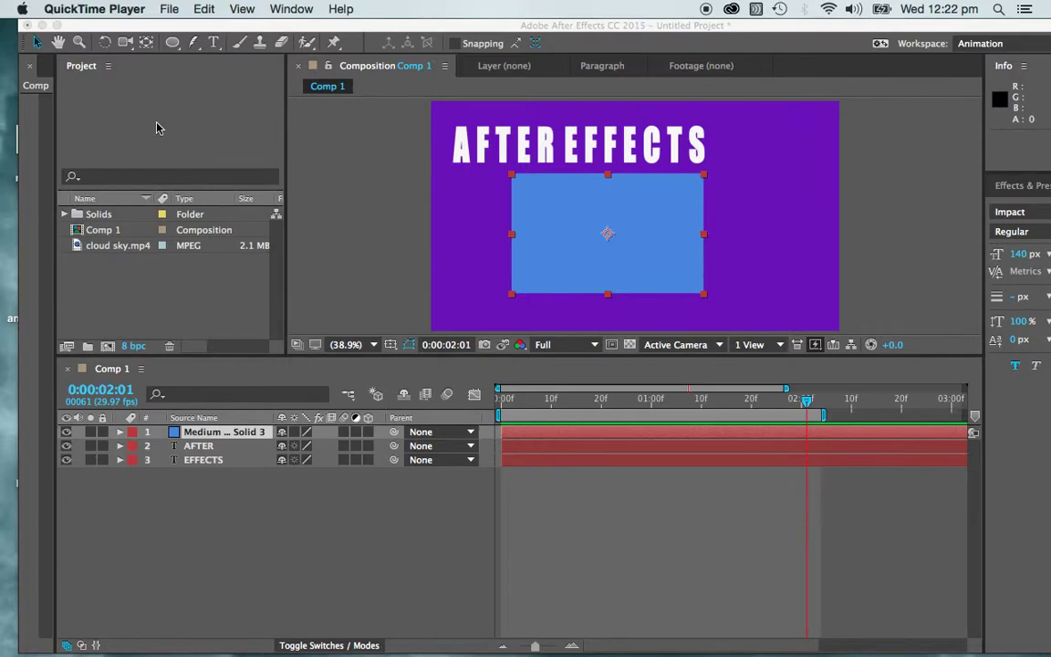
Nudge the blue solid slightly down under the AFTER EFFECTS title, undoing a stray sideways move
left_click(321, 222)
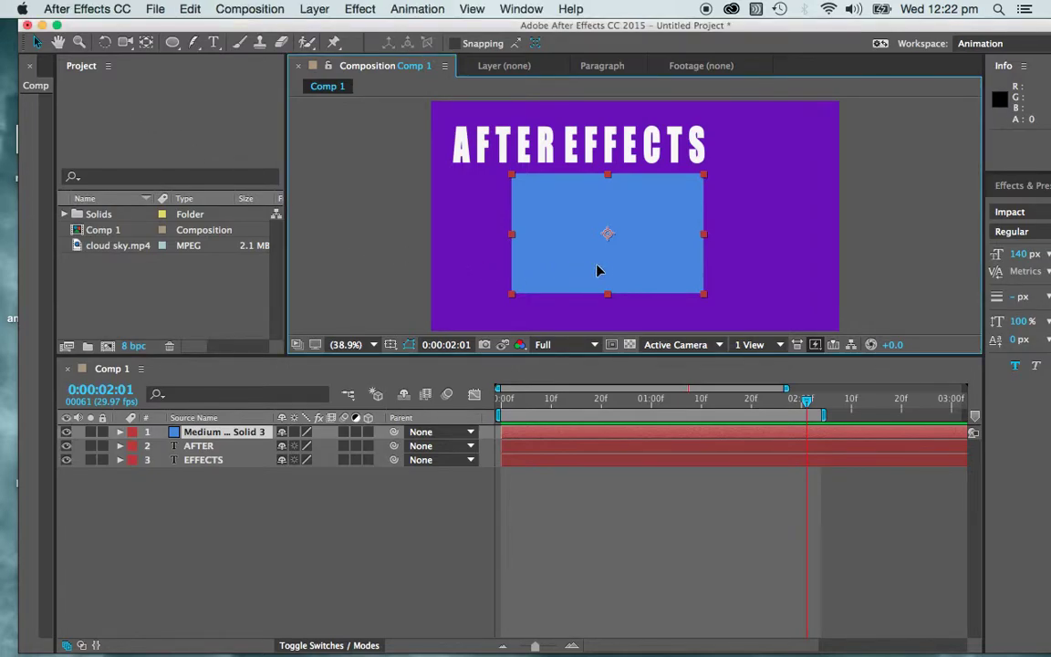
left_click_drag(598, 270, 600, 280)
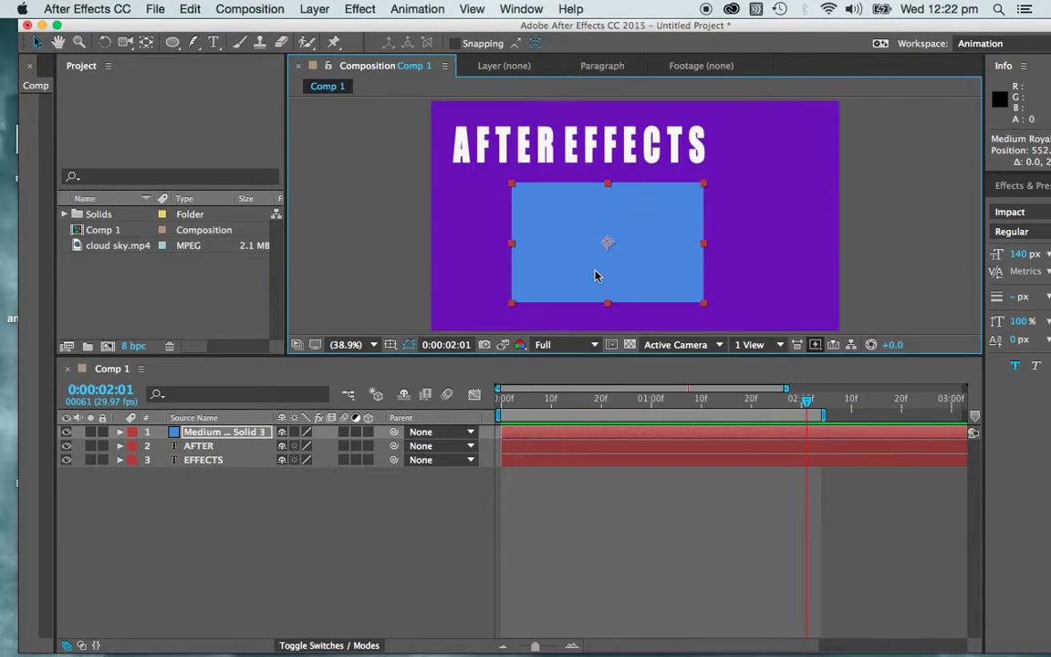
left_click(358, 241)
left_click_drag(680, 239, 671, 240)
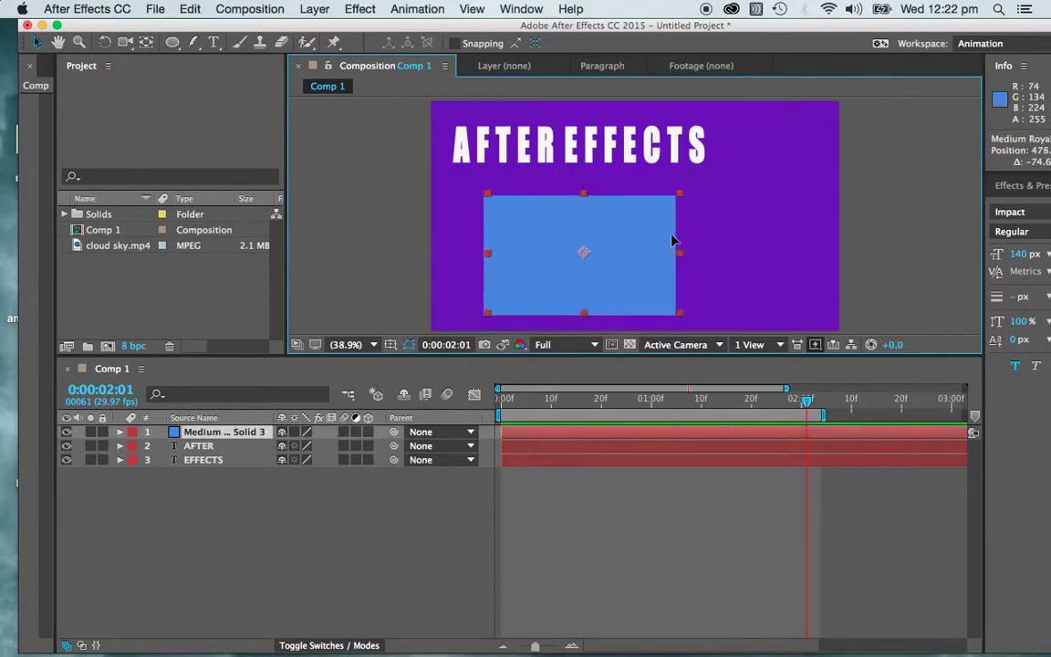
key("super+z")
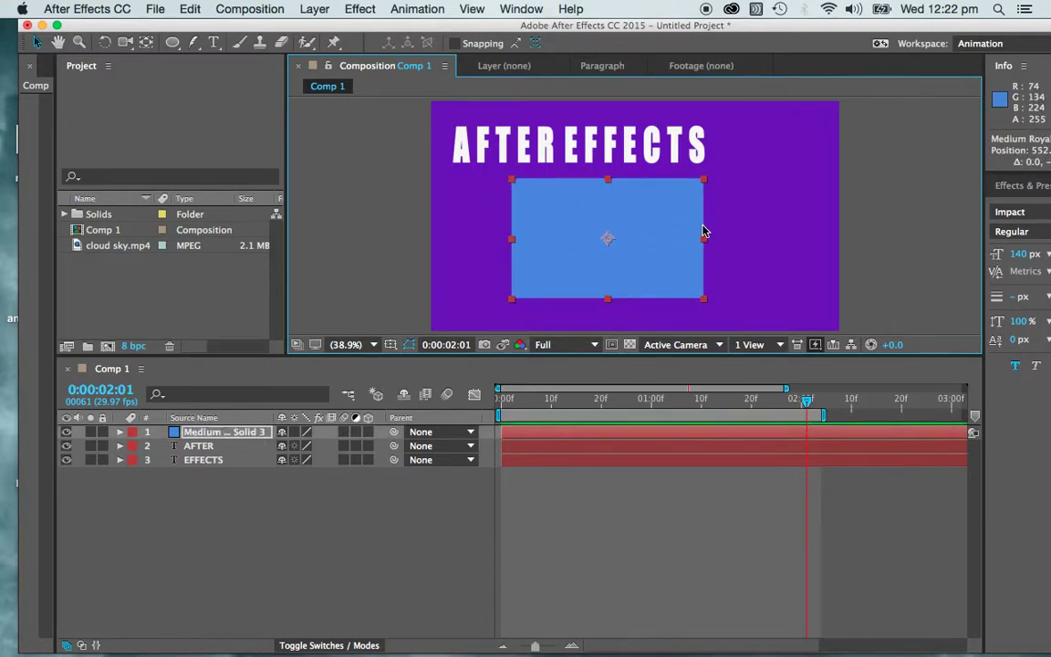
Apply Effect > Simulation > CC Pixel Polly to the blue solid layer
left_click(316, 9)
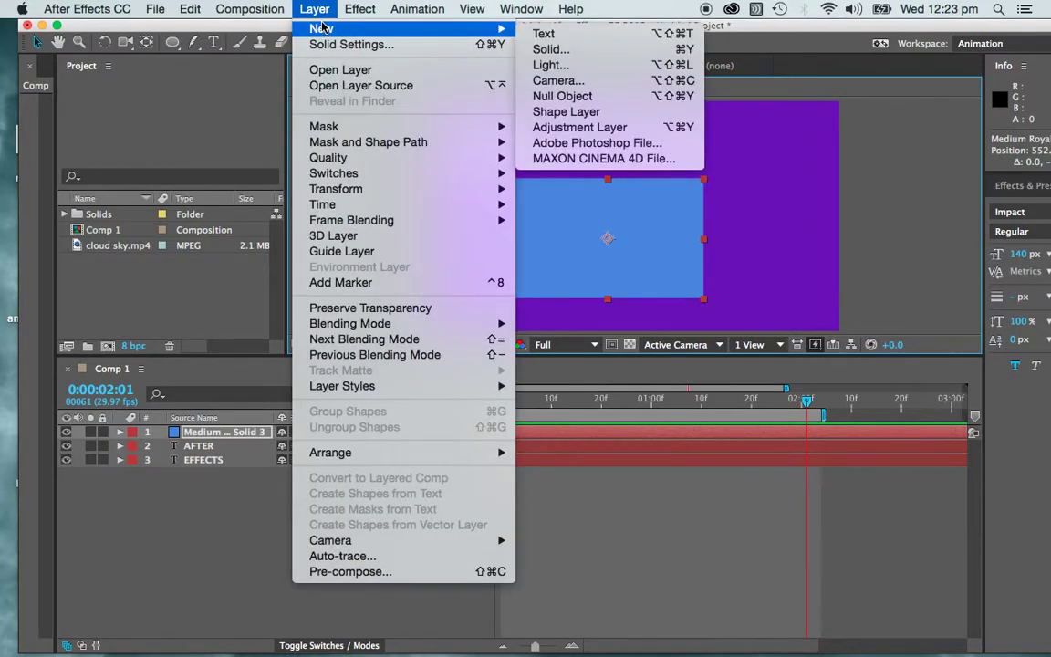
left_click(707, 289)
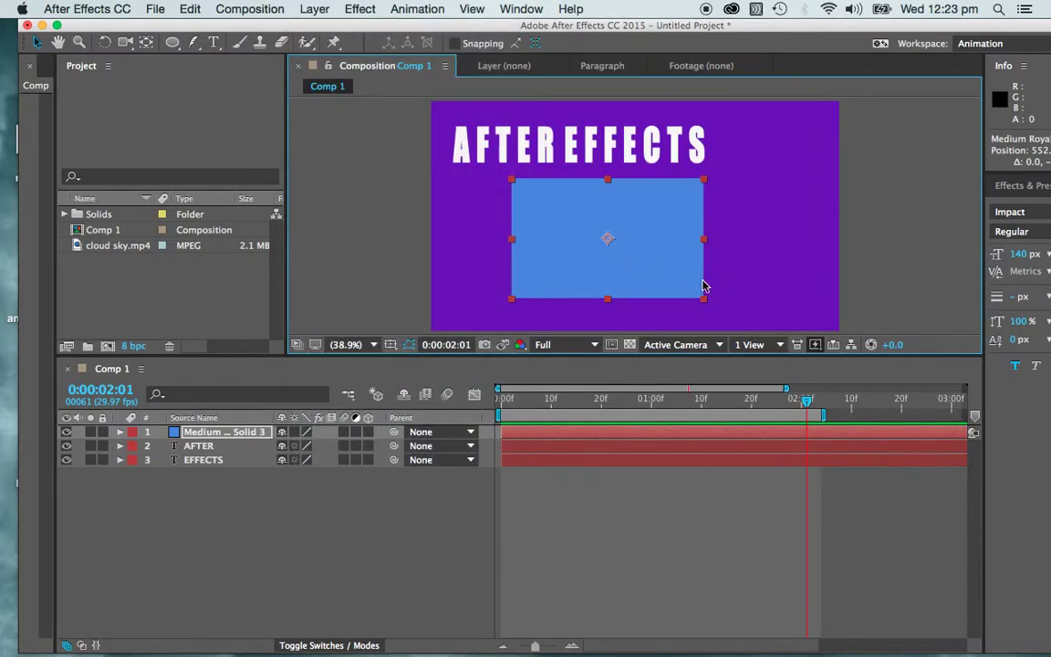
left_click(366, 11)
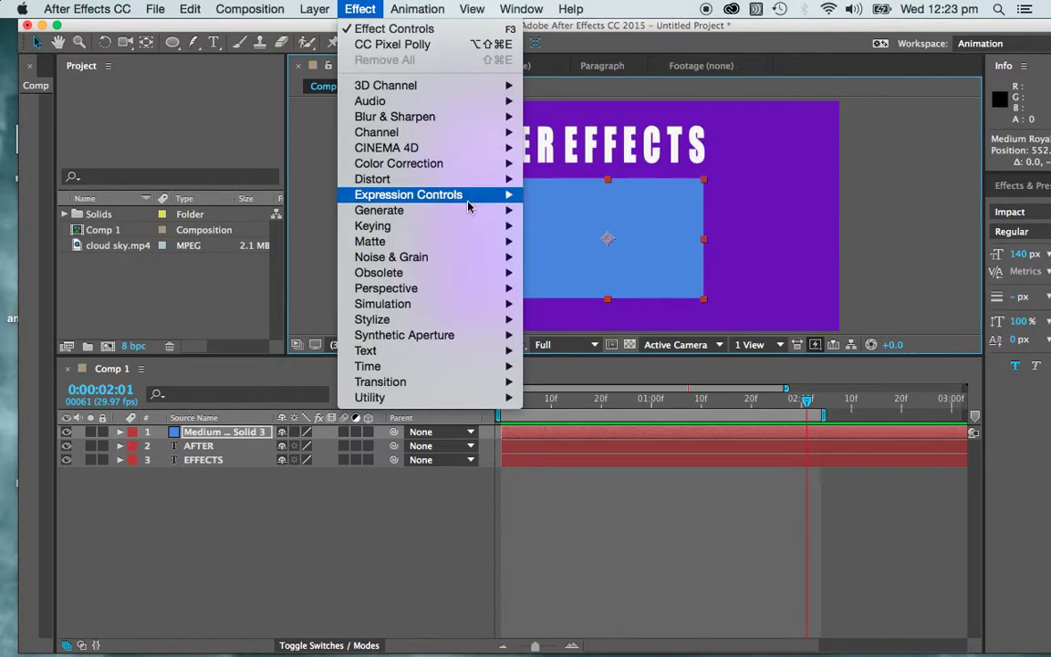
mouse_move(467, 313)
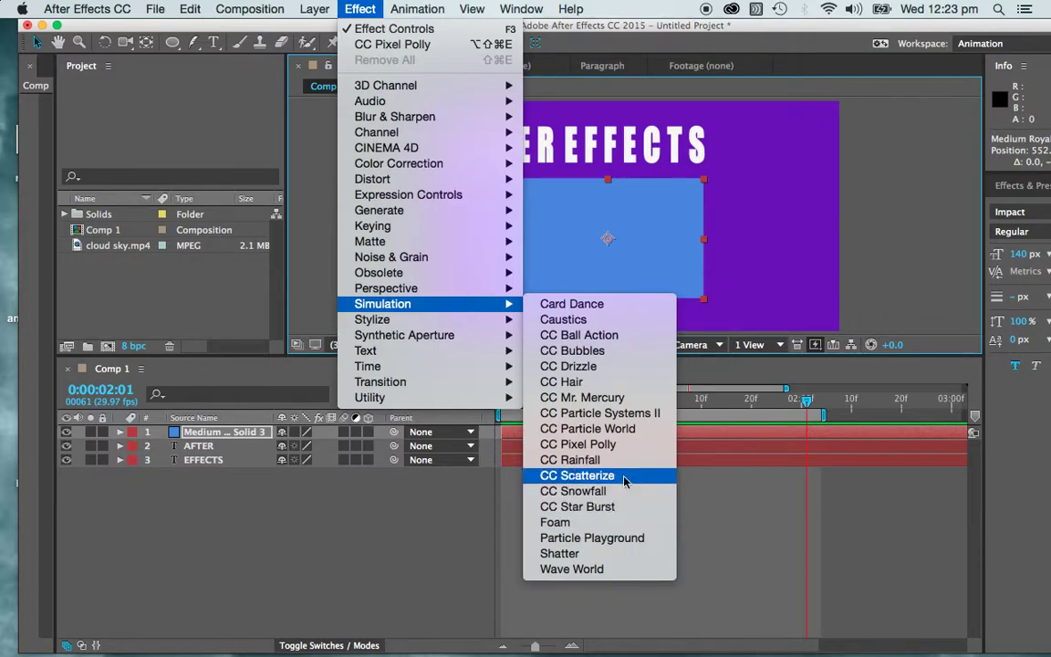
left_click(578, 444)
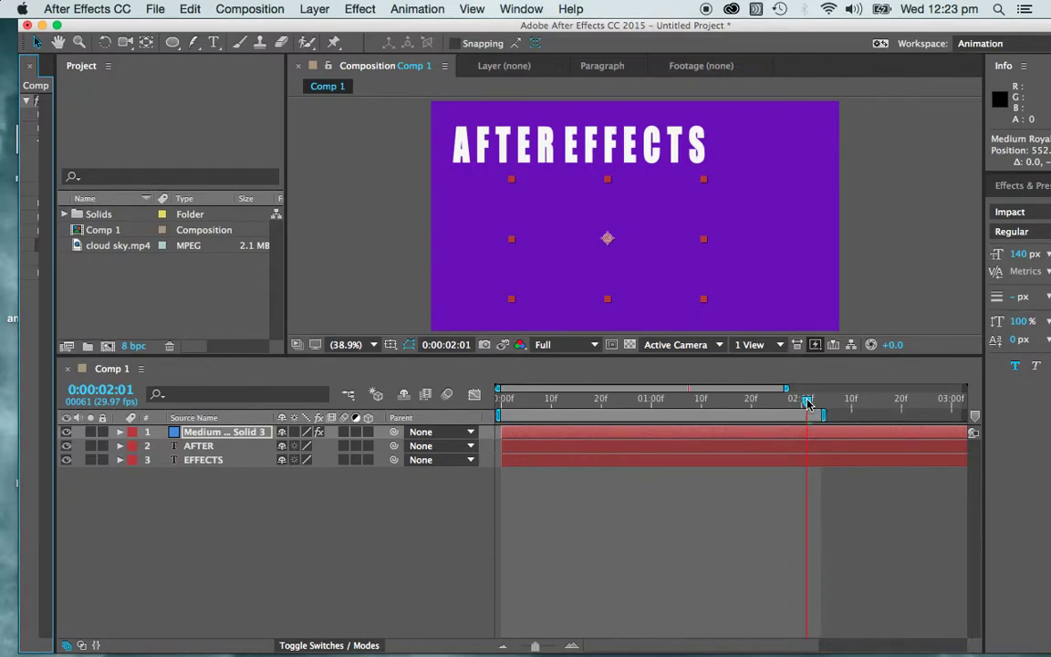
Preview the shatter from frame 0 at 100% in an enlarged viewer, stopping around 0:00:00:15 at 50%
left_click_drag(805, 402, 500, 400)
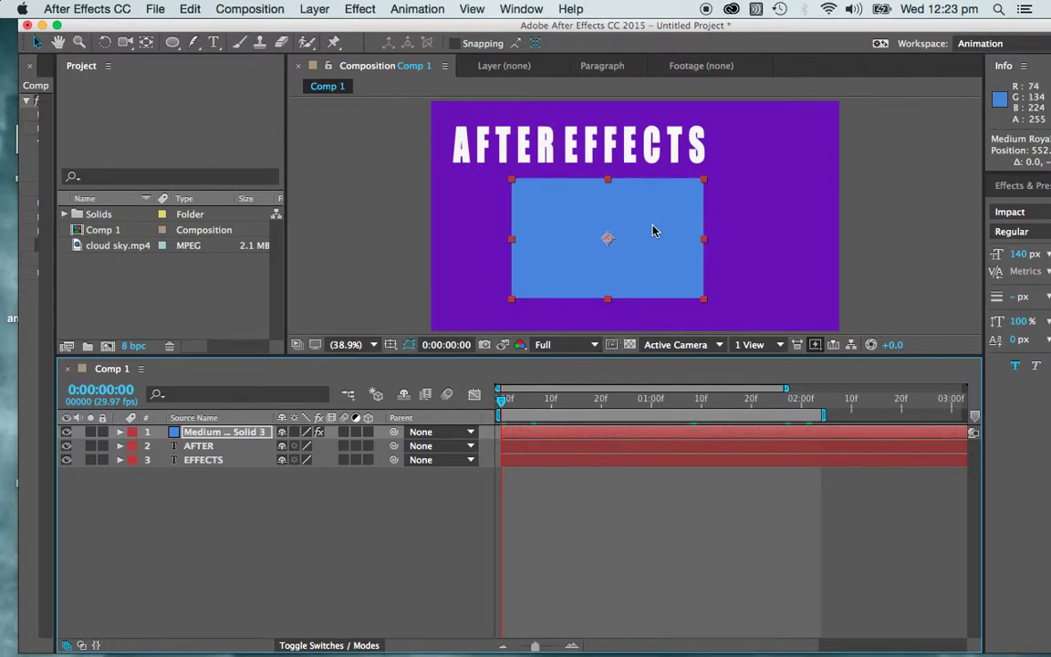
key("slash")
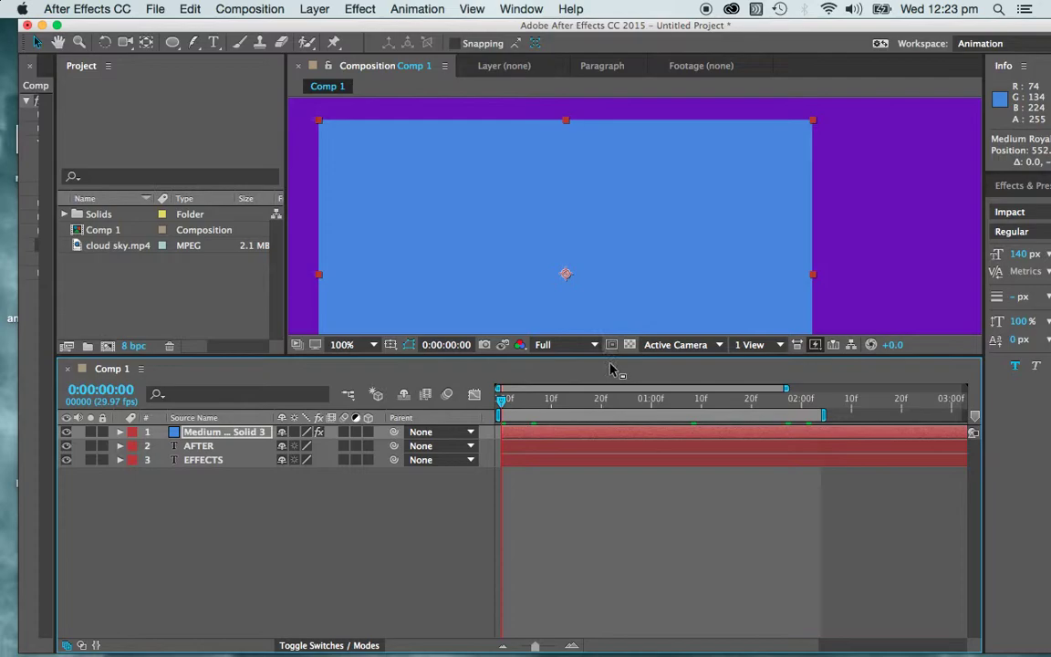
left_click_drag(610, 356, 619, 588)
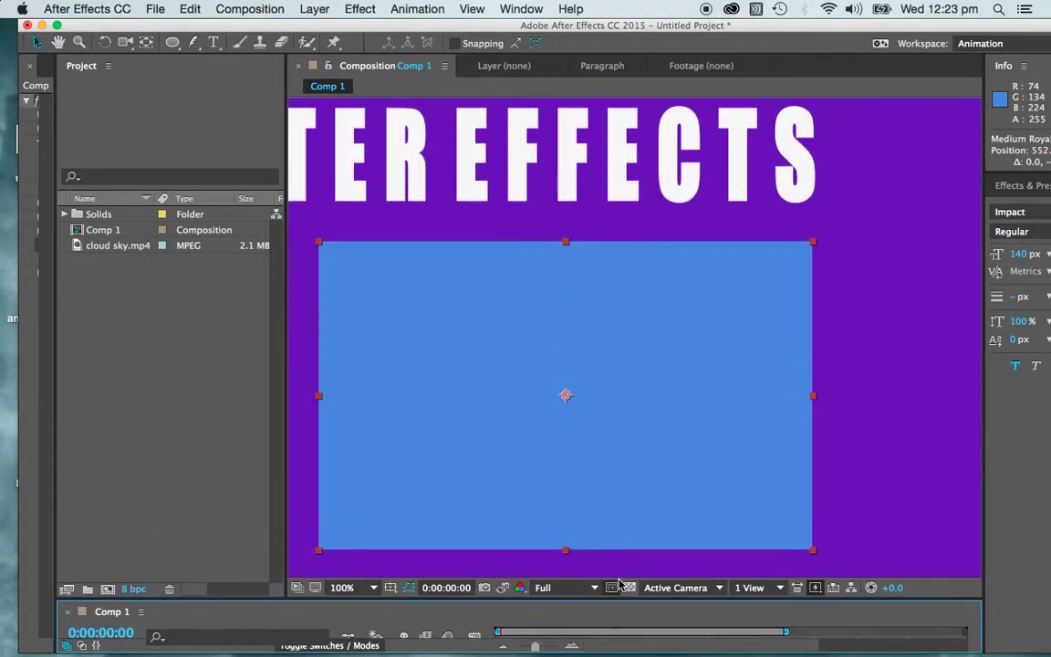
key("space")
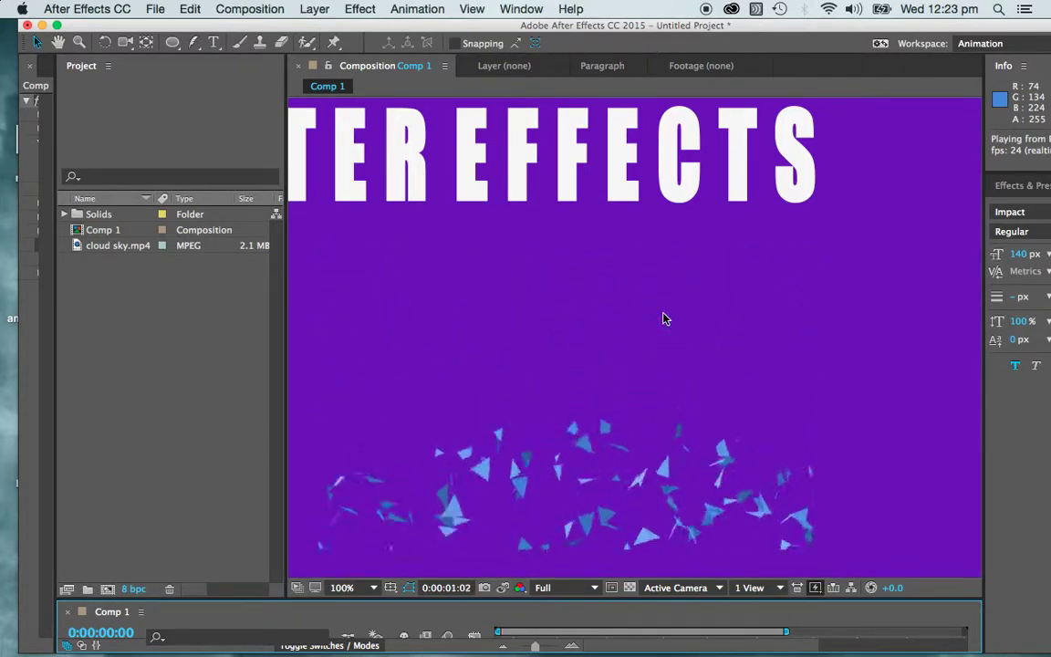
scroll(663, 319, "down", 2)
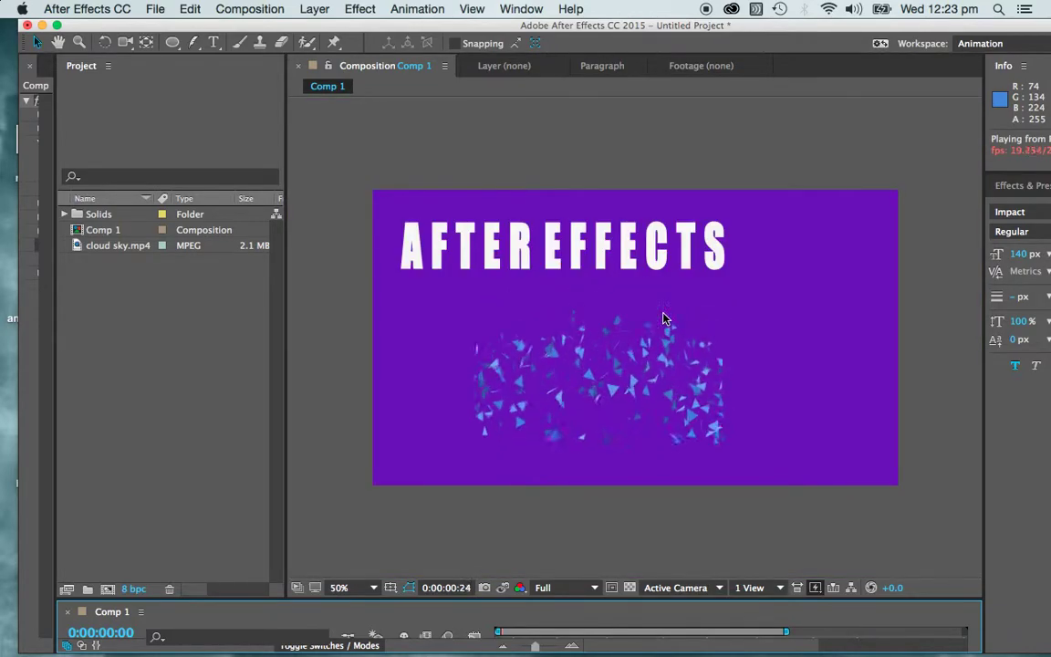
key("space")
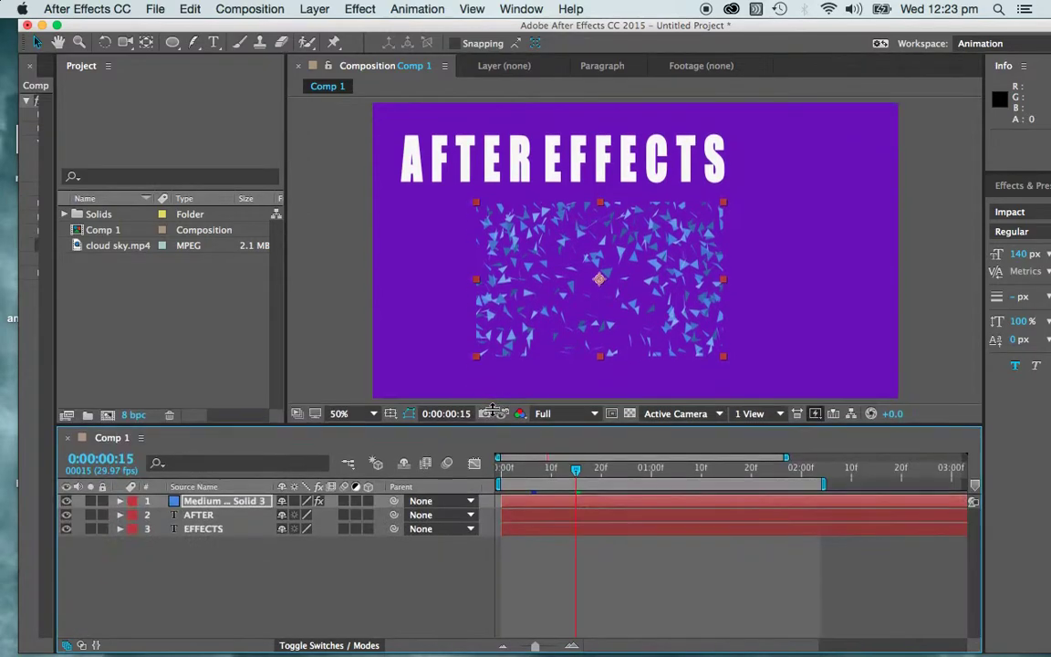
Twirl open layer 1's Effects > CC Pixel Polly to show Force 100, Gravity 1.00, Grid Spacing 25
left_click_drag(506, 600, 491, 399)
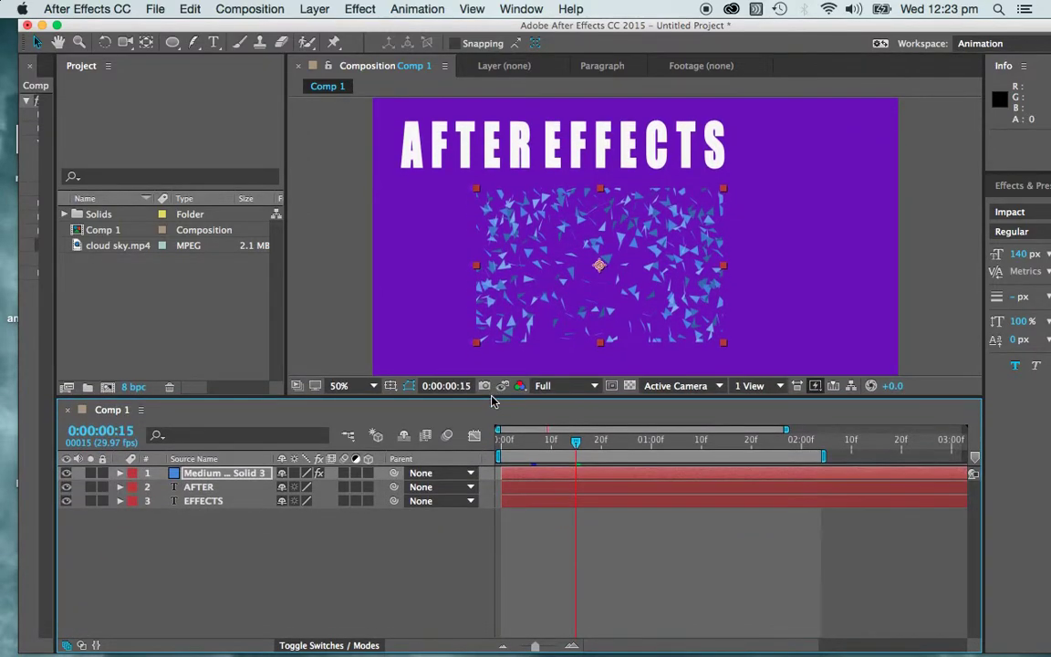
left_click(120, 474)
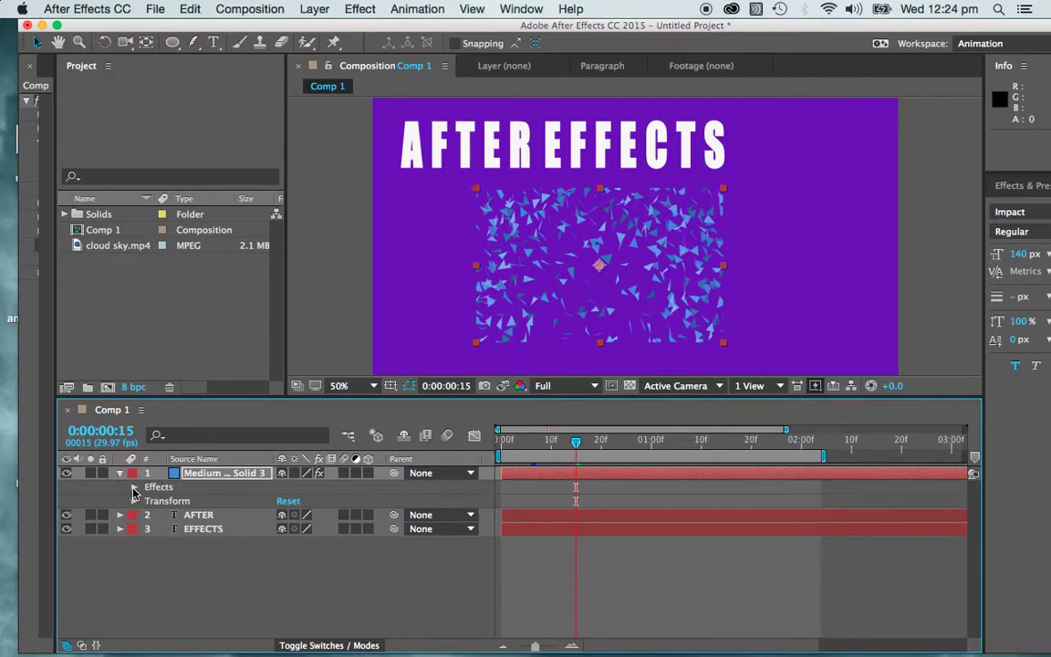
left_click(133, 488)
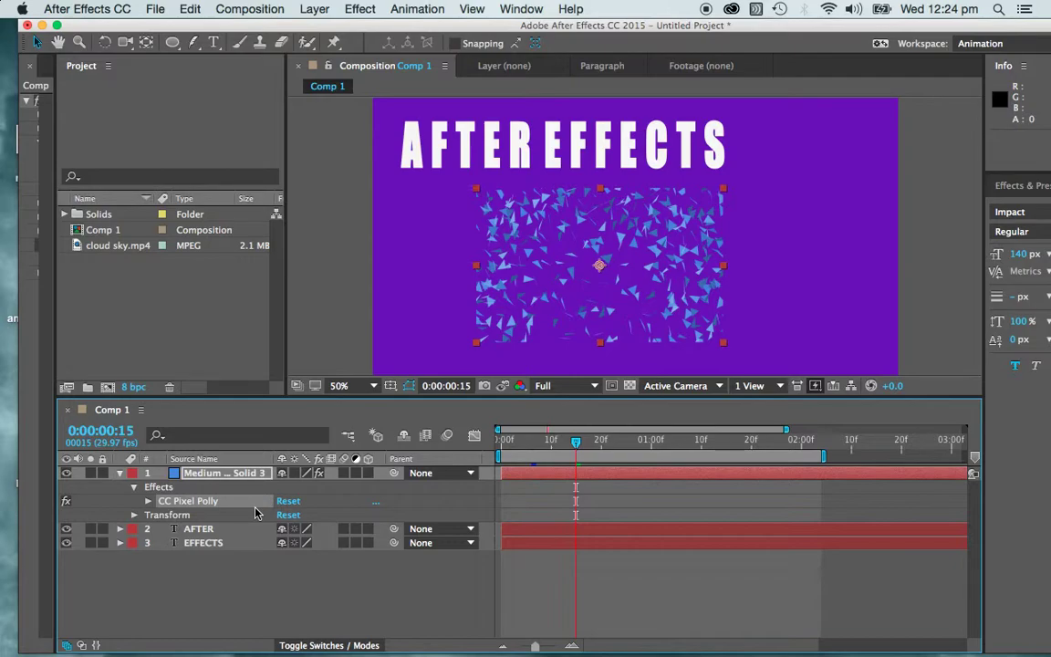
left_click(149, 504)
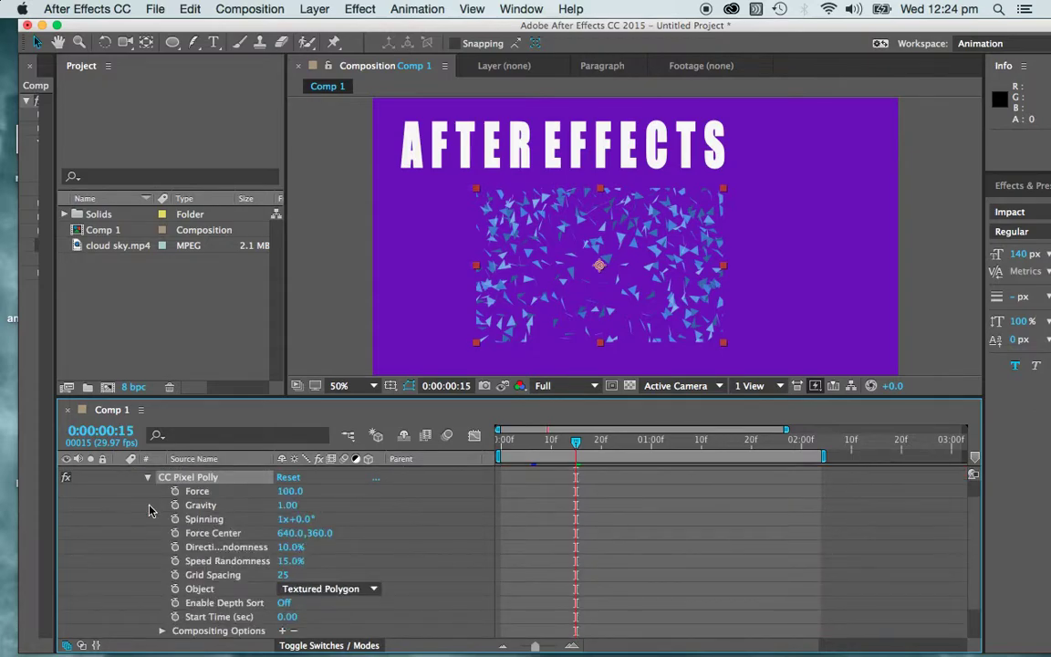
scroll(150, 511, "up", 2)
scroll(149, 511, "down", 4)
scroll(150, 510, "up", 3)
scroll(150, 511, "down", 1)
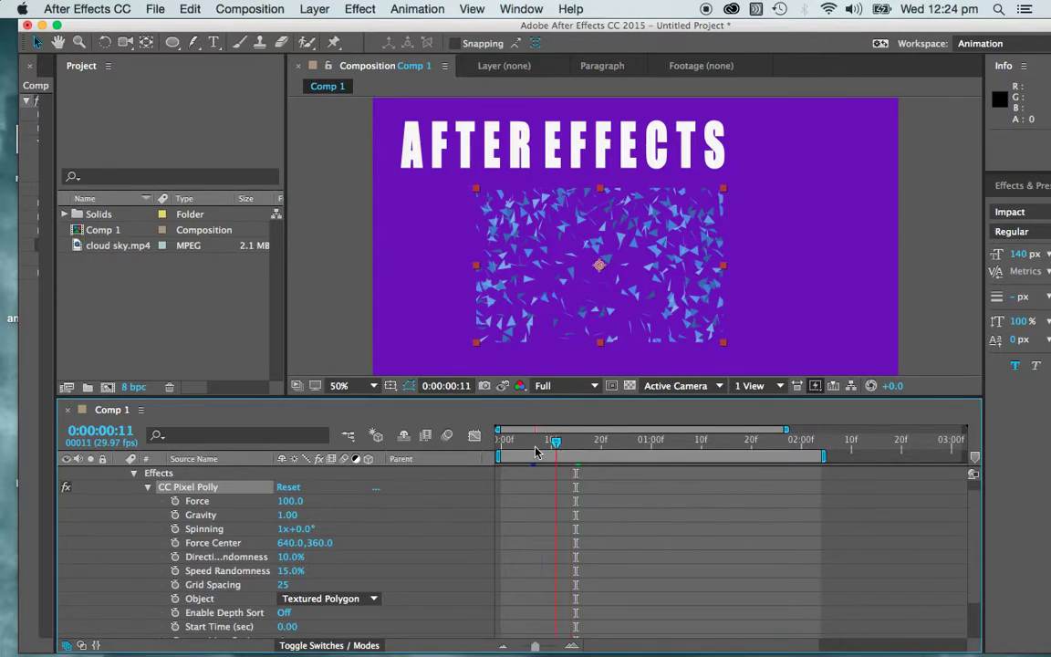
Set CC Pixel Polly Start Time (sec) to 1 with the playhead at 0
left_click_drag(578, 449, 486, 434)
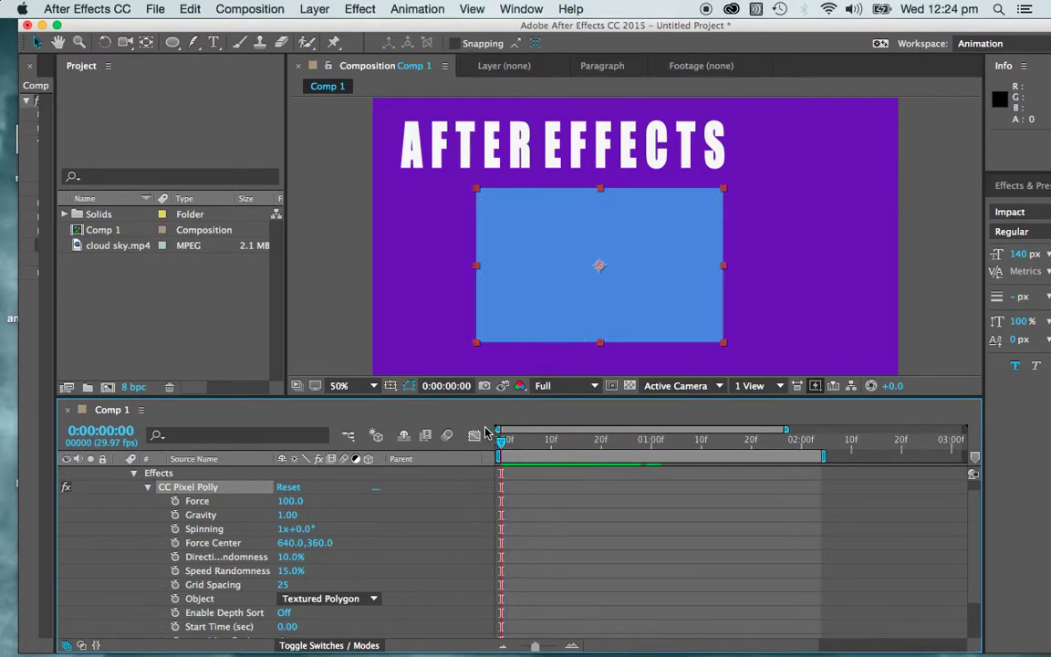
scroll(424, 536, "down", 2)
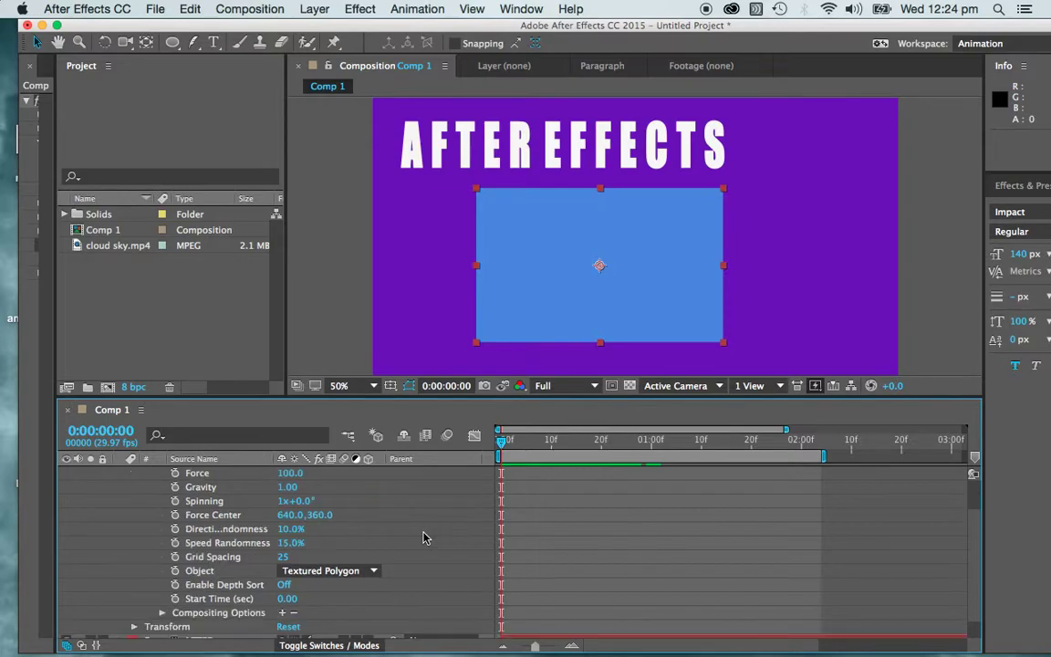
left_click(285, 598)
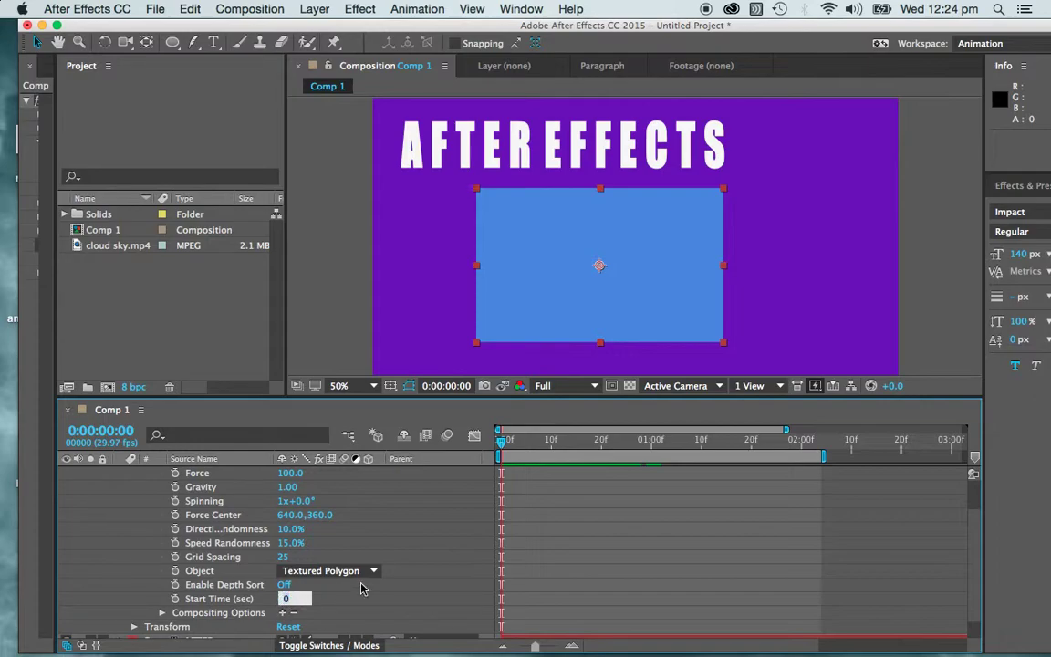
type("1")
left_click(417, 352)
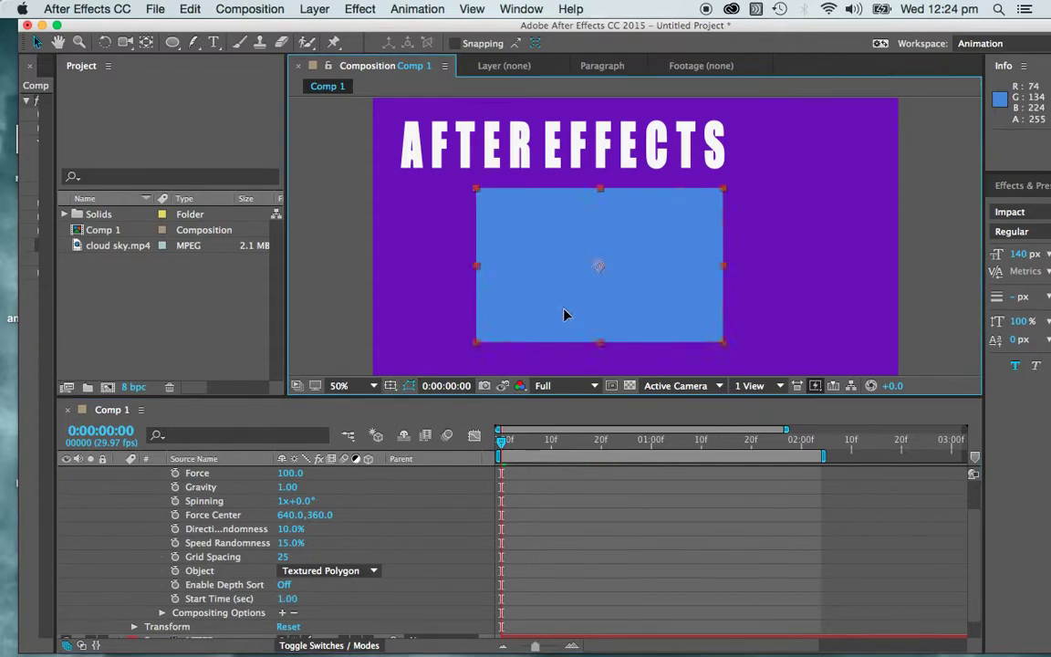
Preview the delayed shatter, then return to the first frame and step one frame forward
left_click(505, 447)
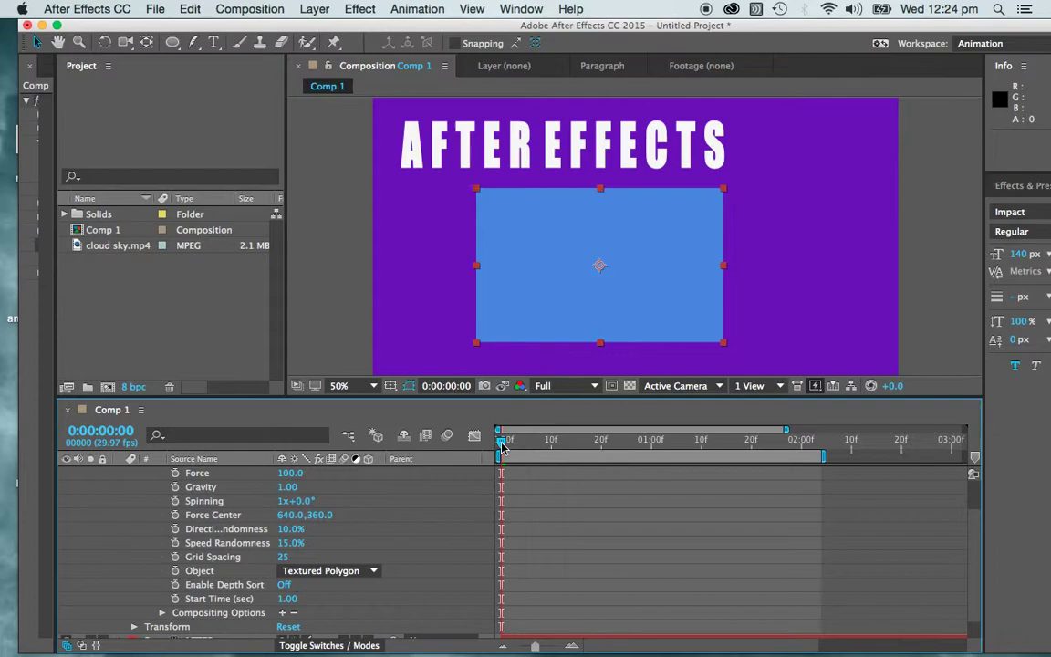
key("space")
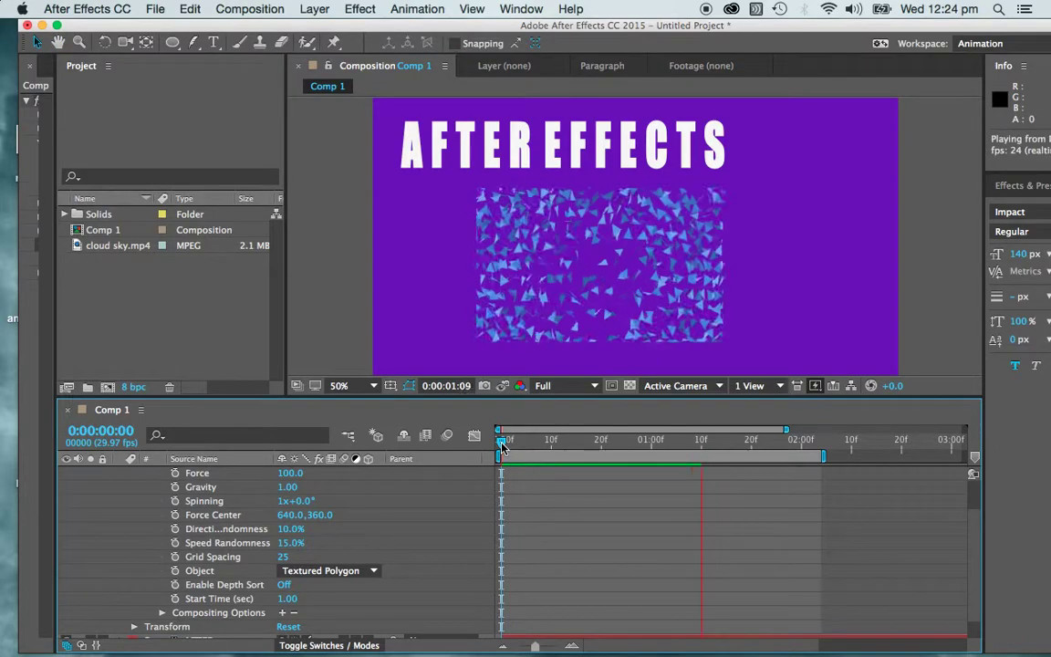
left_click(434, 347)
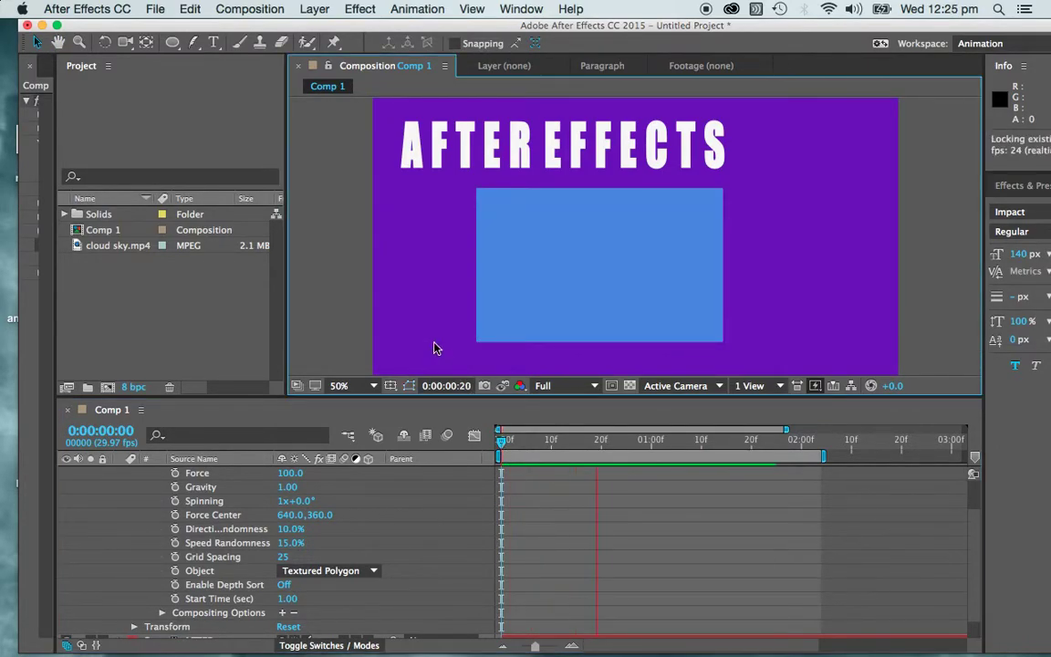
key("Home")
key("Page_Down")
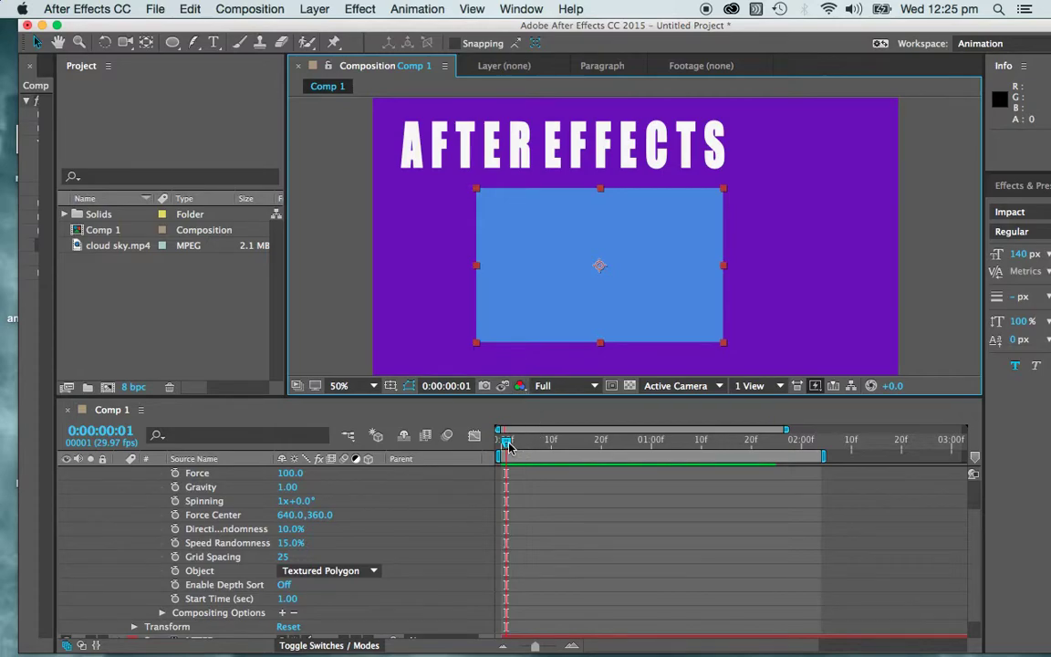
Raise CC Pixel Polly Force to 184.0 and preview the wider shard scatter
left_click_drag(509, 445, 703, 449)
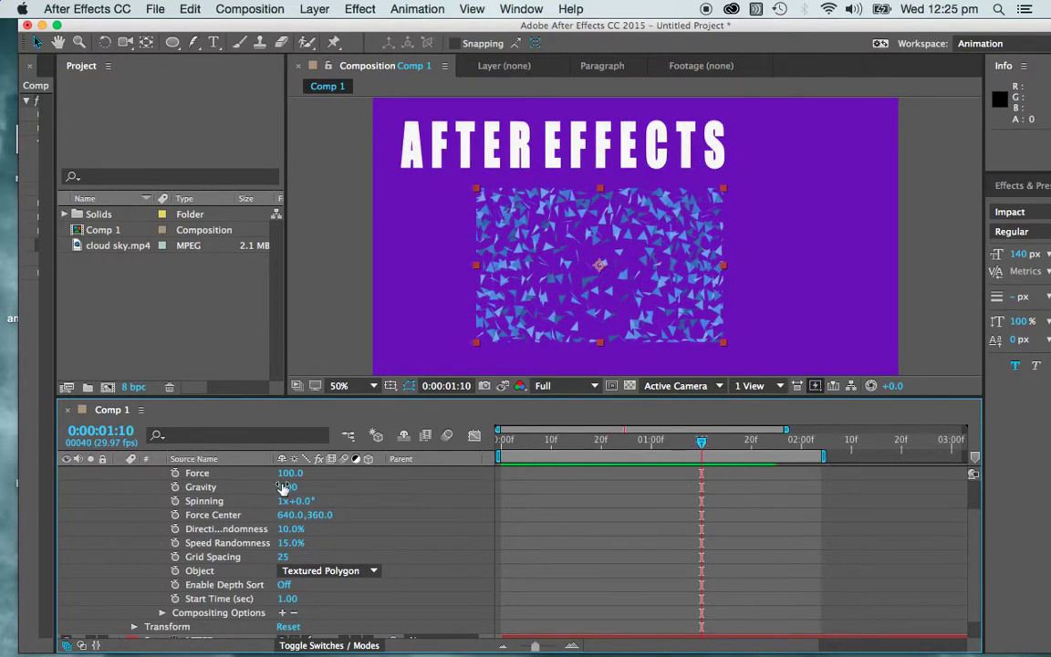
left_click_drag(287, 474, 353, 475)
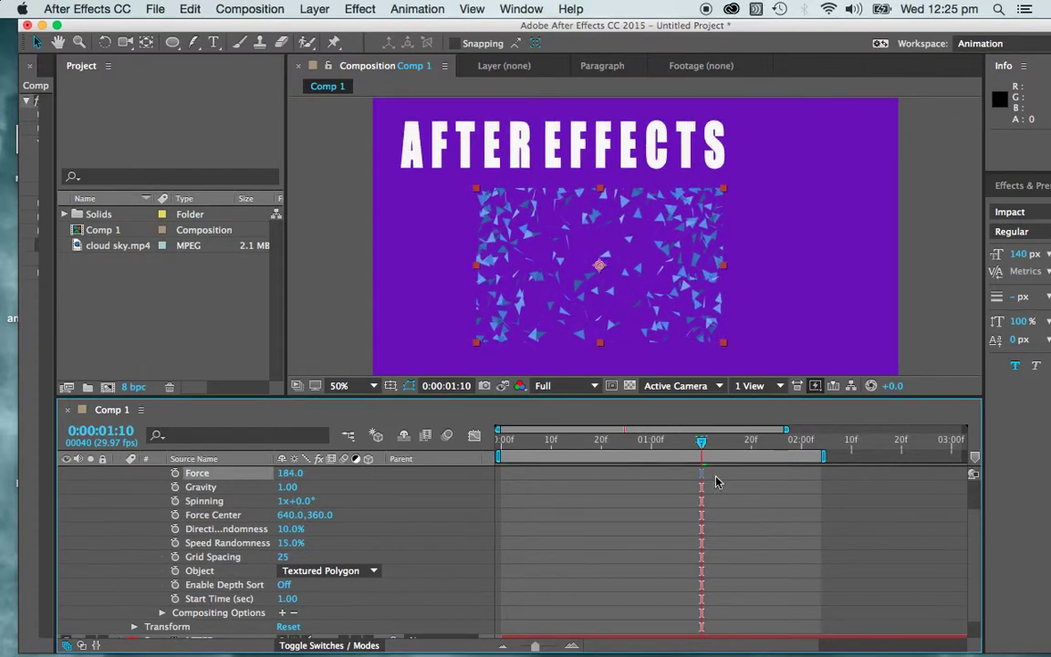
left_click_drag(703, 451, 500, 451)
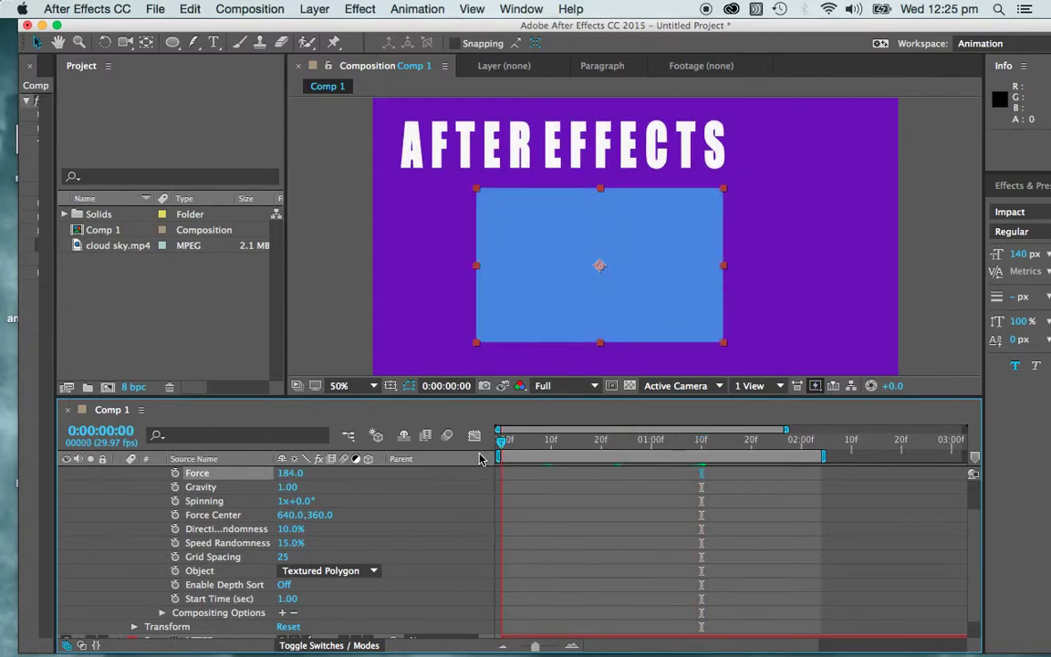
key("space")
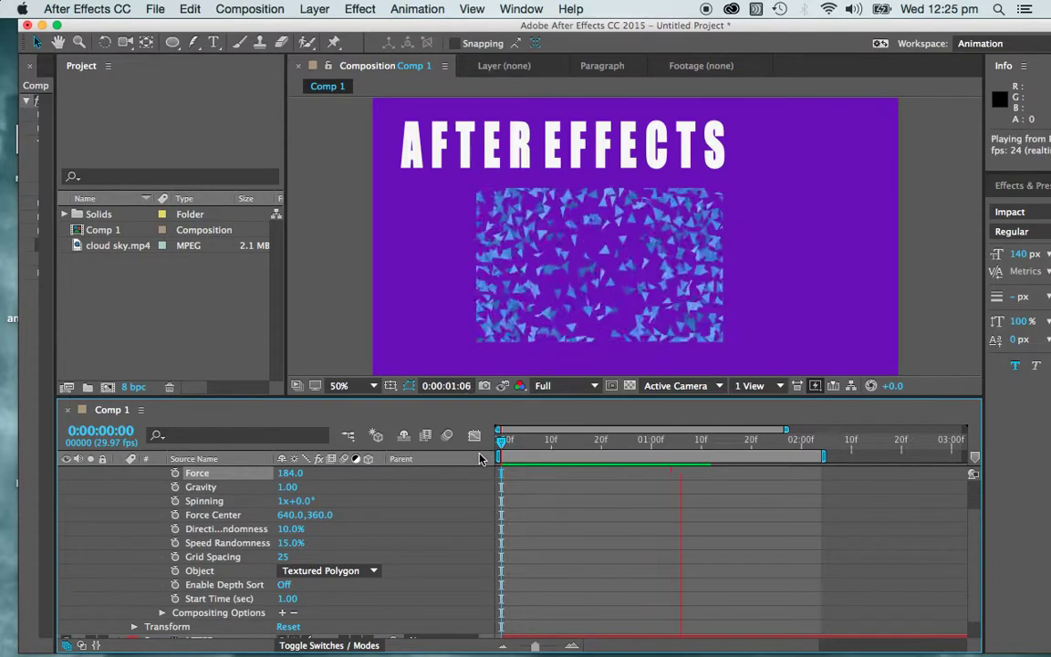
key("space")
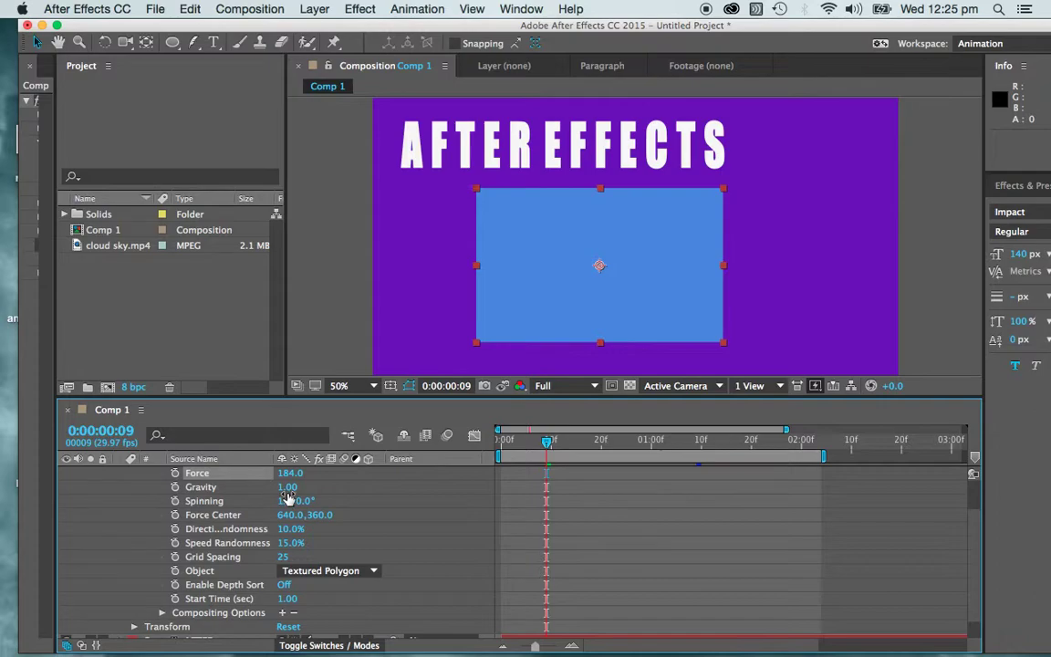
left_click_drag(550, 442, 776, 459)
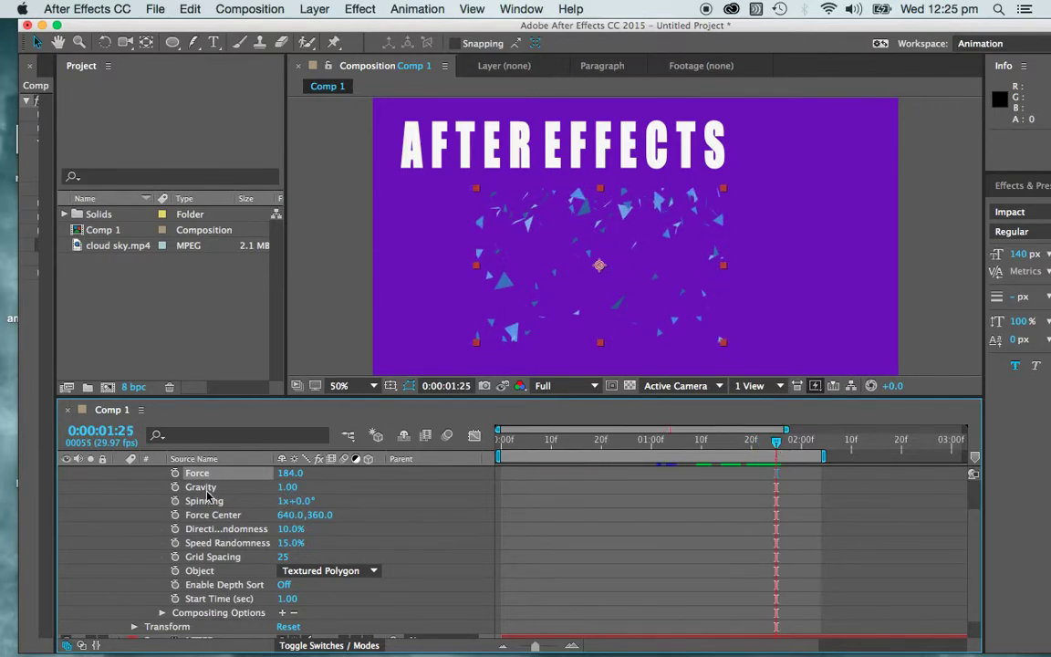
Set Gravity to 0.00 and scrub the timeline to watch the shards drift outward
left_click(289, 487)
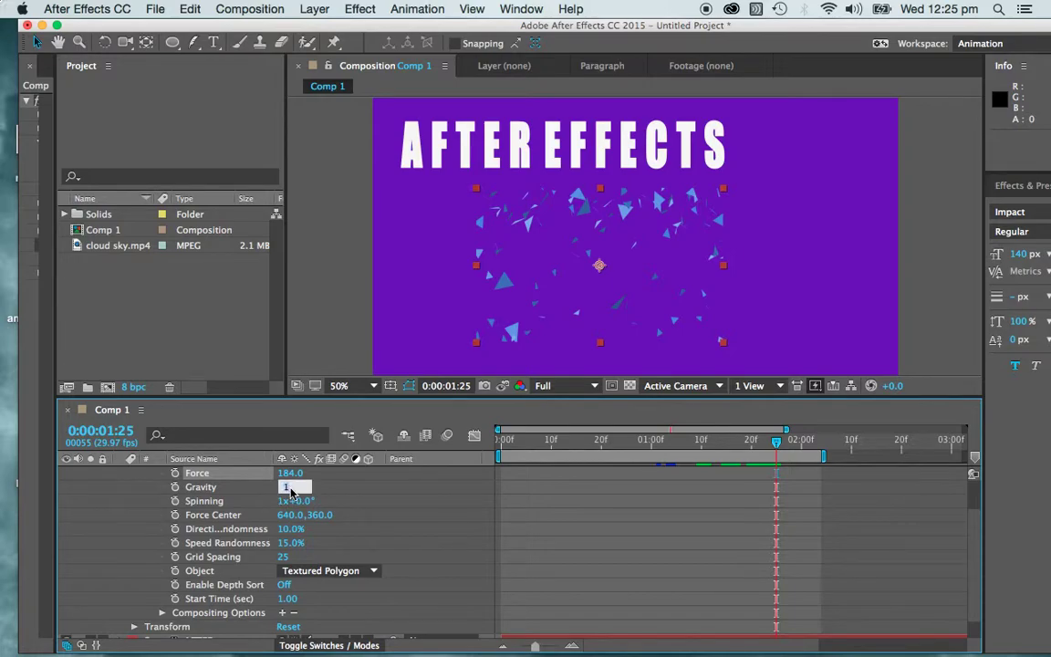
type("1")
key("BackSpace")
type("0")
left_click(611, 516)
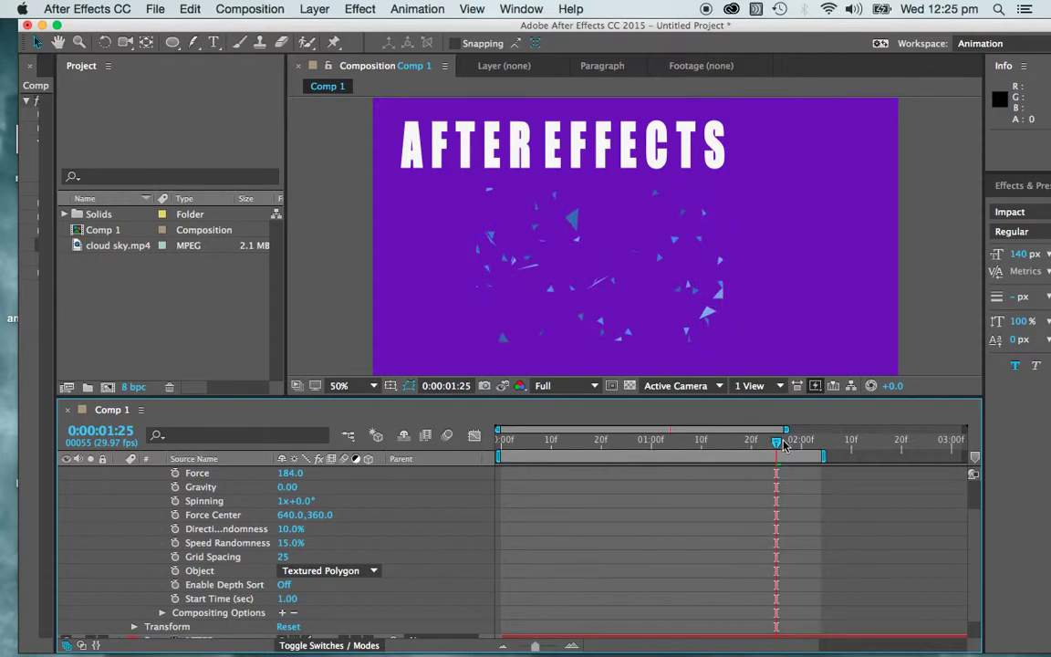
left_click_drag(777, 444, 680, 440)
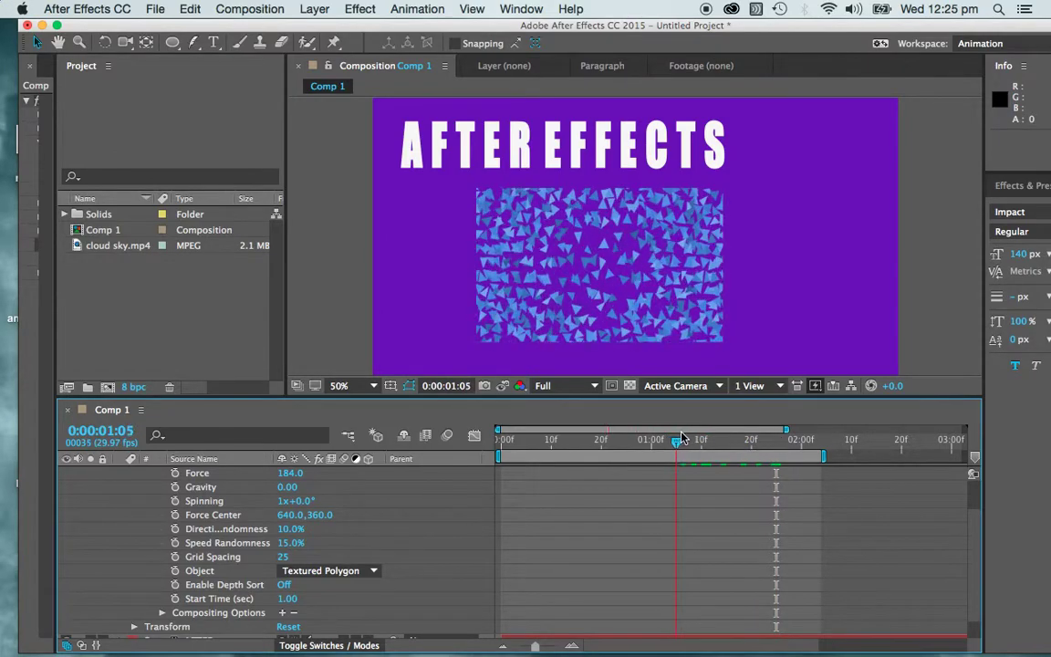
mouse_move(680, 438)
left_mouse_down()
mouse_move(726, 430)
mouse_move(680, 425)
mouse_move(687, 443)
mouse_move(765, 441)
mouse_move(652, 443)
mouse_move(783, 445)
mouse_move(688, 446)
left_mouse_up()
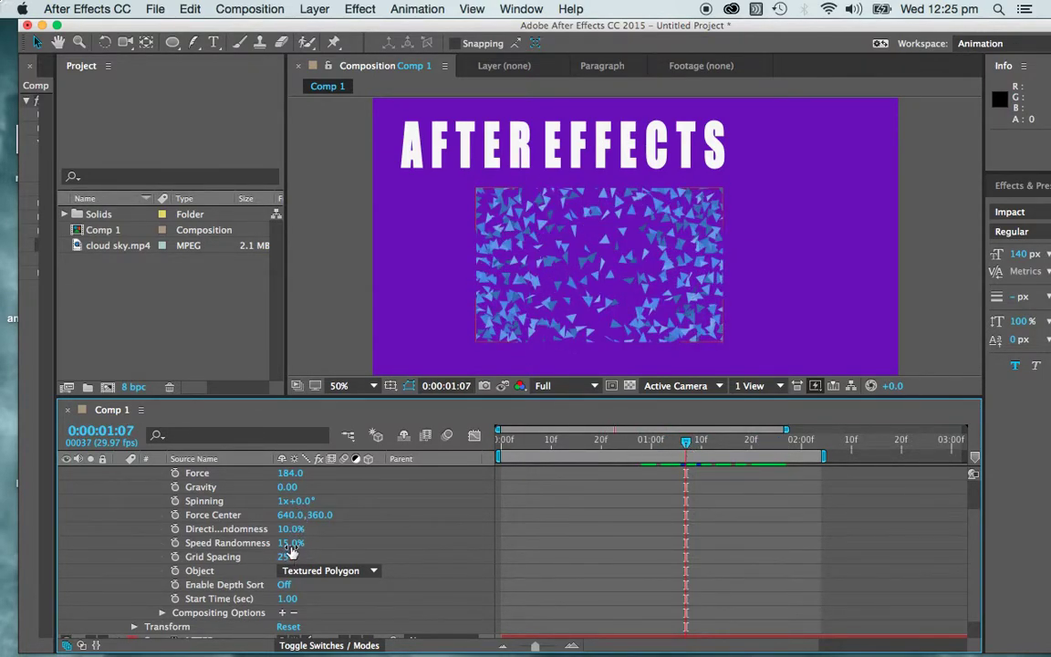
Raise Speed Randomness to 79.0%, checking the shatter in the timeline
left_click_drag(290, 543, 347, 548)
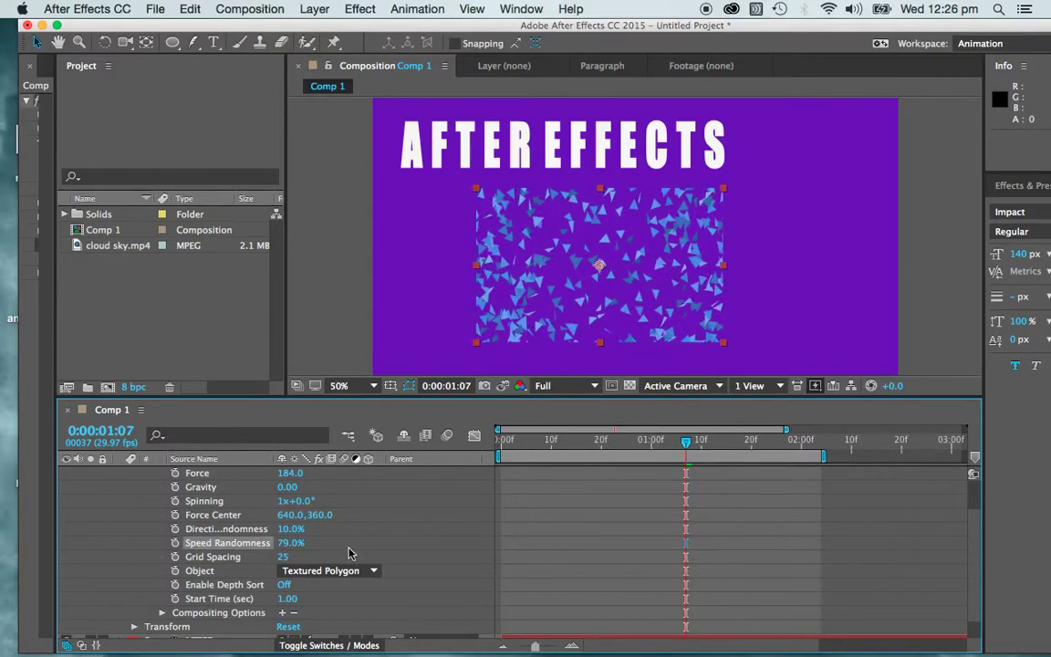
left_click_drag(686, 446, 737, 444)
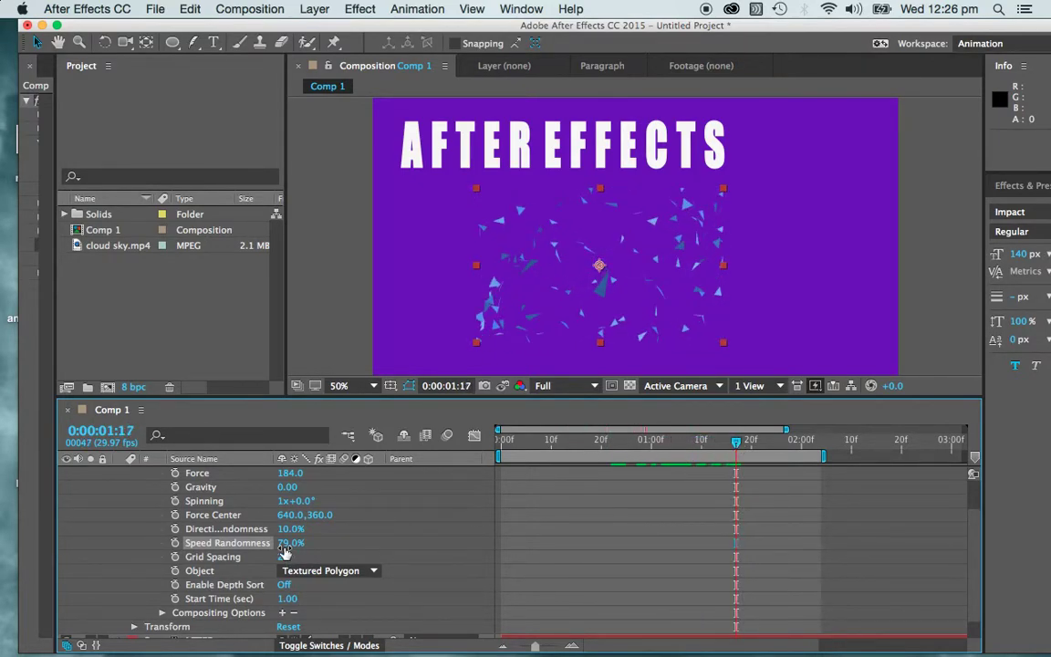
left_click_drag(287, 546, 281, 563)
Lower Grid Spacing to 7 and review the finer shatter from the start
left_click_drag(279, 560, 275, 566)
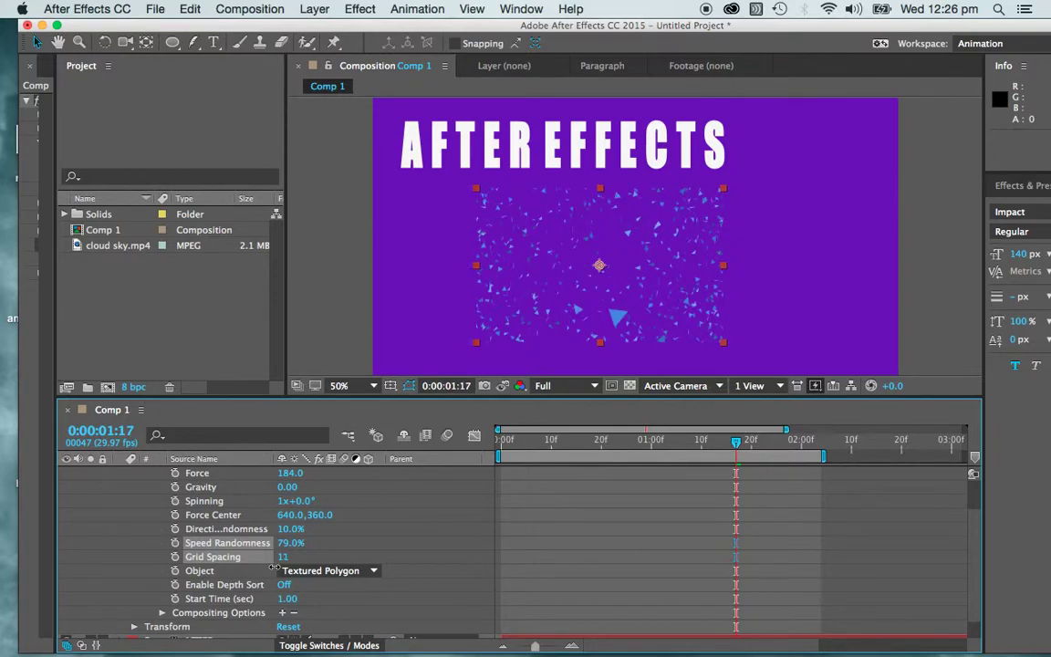
left_click_drag(274, 568, 271, 567)
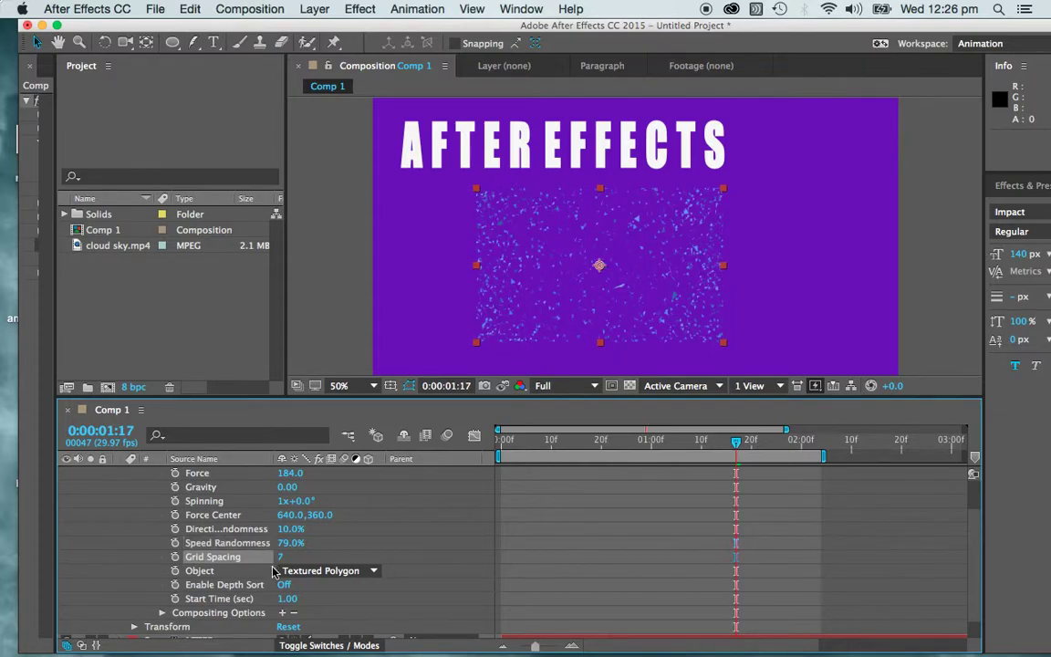
left_click_drag(739, 445, 714, 439)
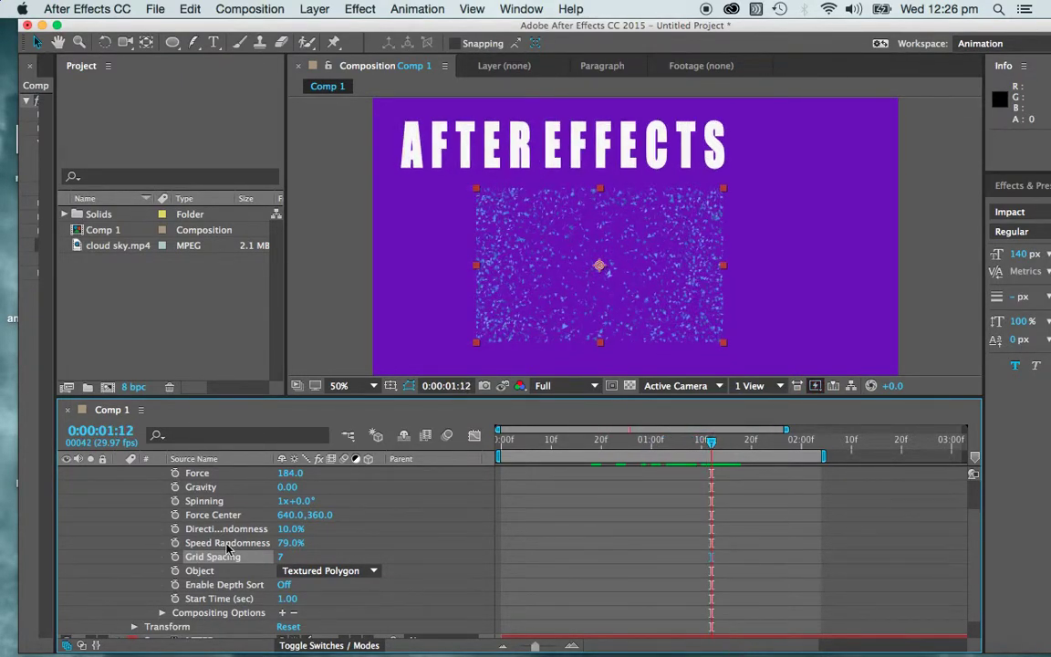
left_click(333, 570)
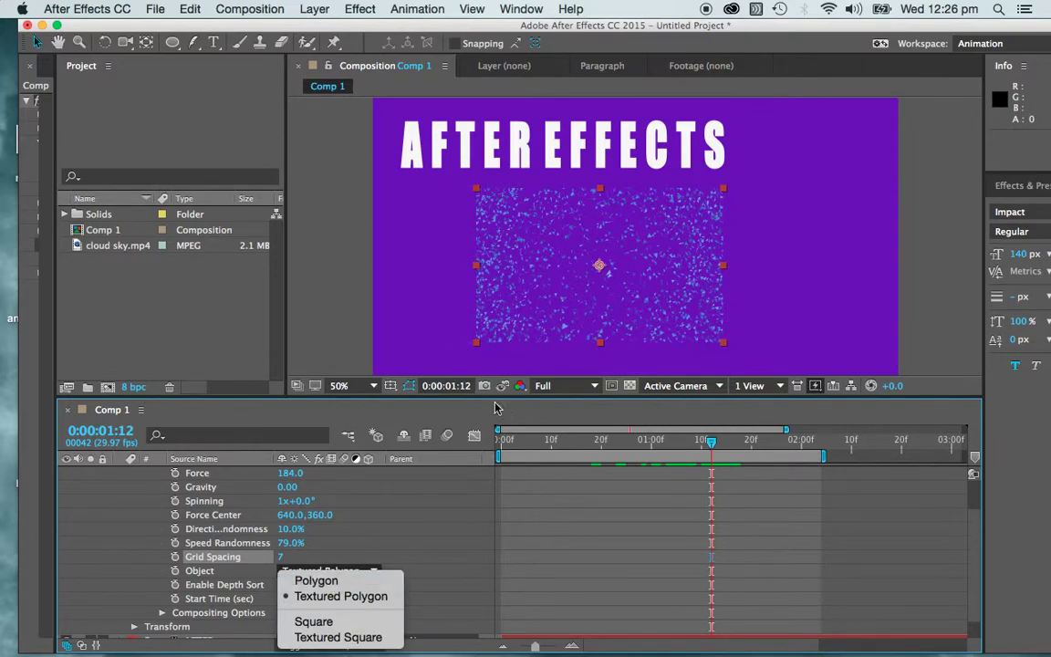
Switch the CC Pixel Polly Object to Polygon, then to Square, and inspect the square shards
left_click(439, 303)
key("period")
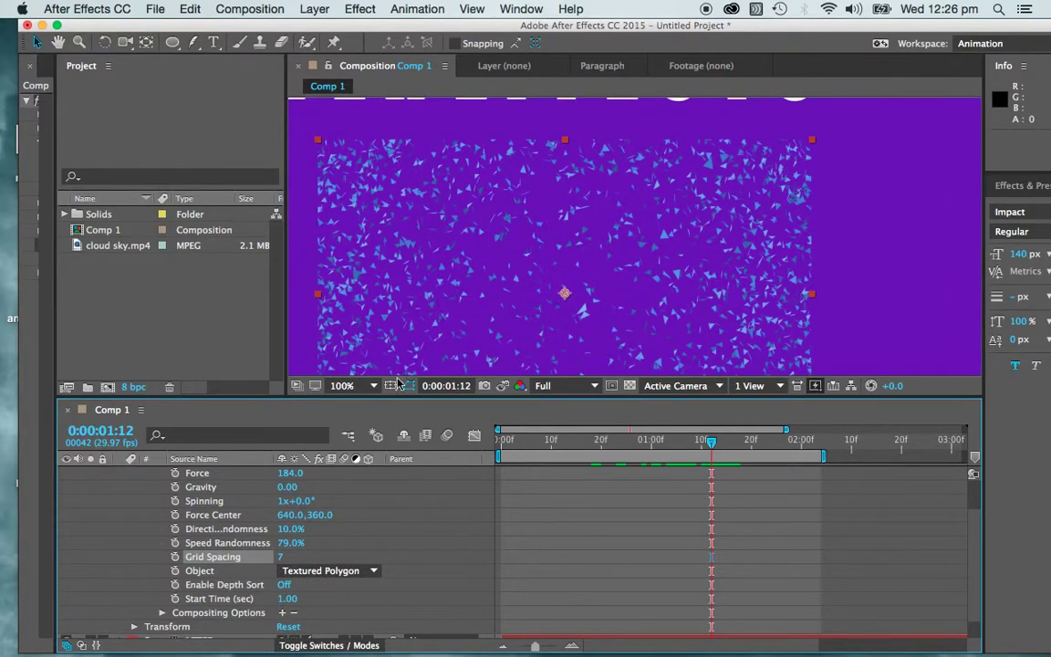
left_click(330, 572)
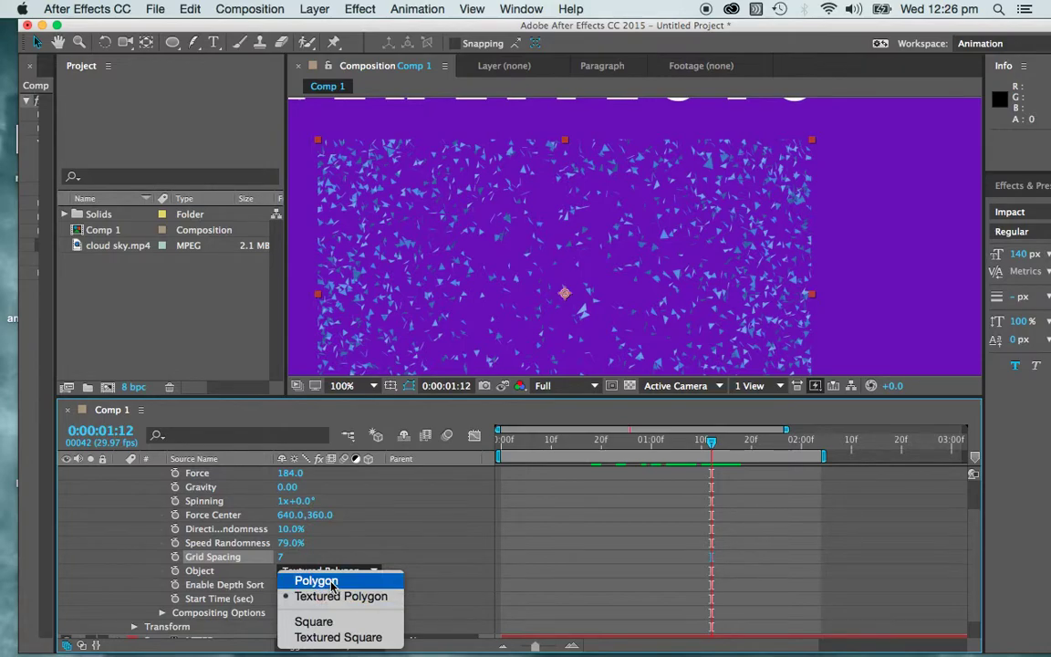
left_click(332, 585)
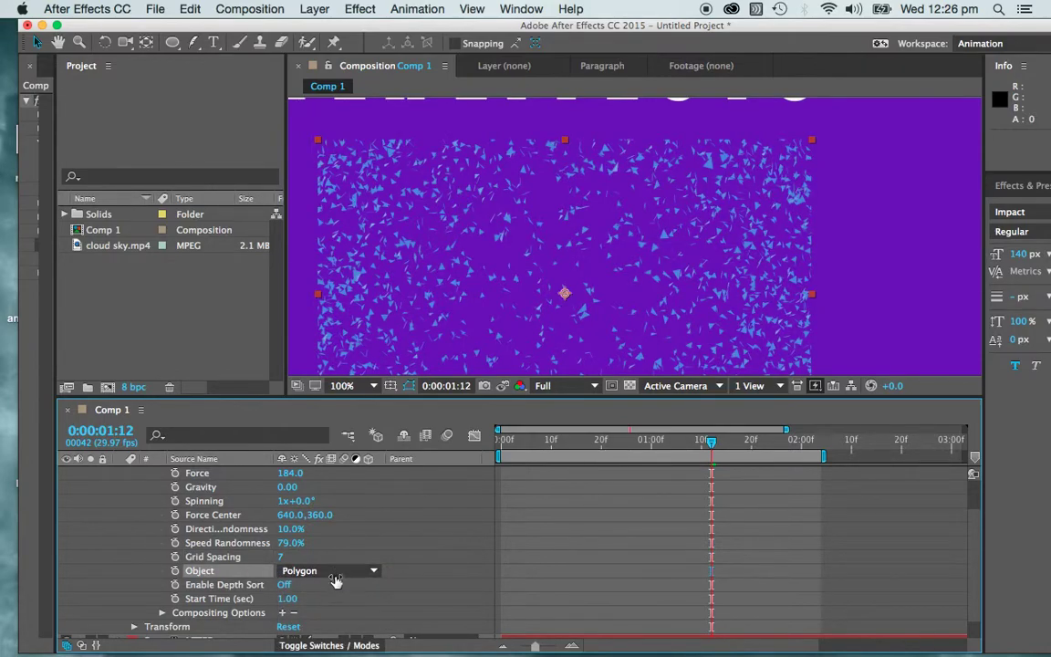
left_click(334, 573)
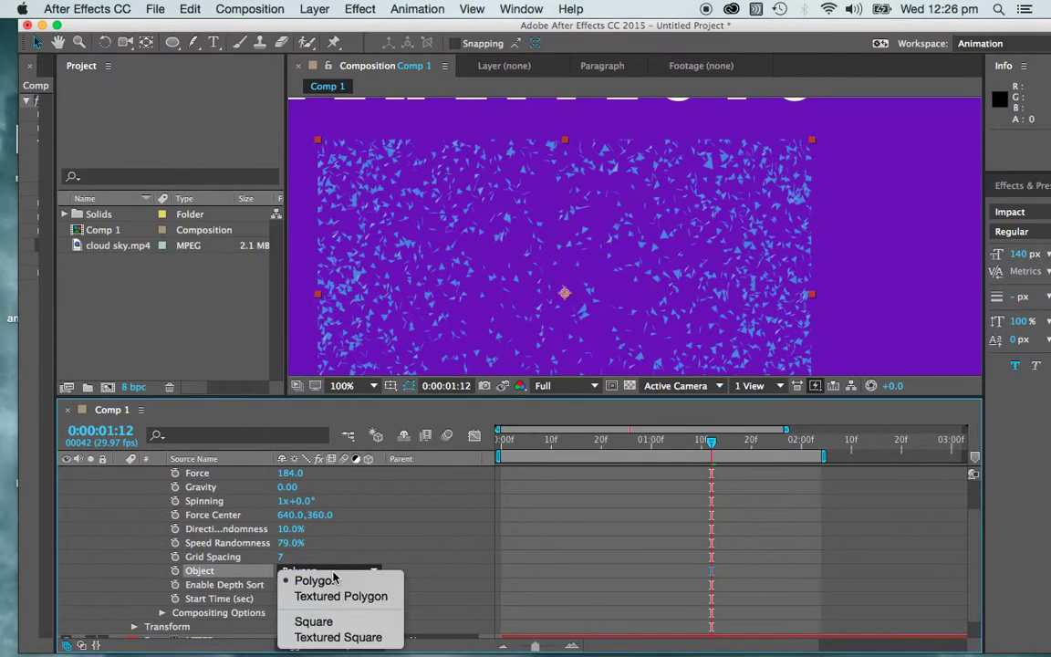
left_click(339, 624)
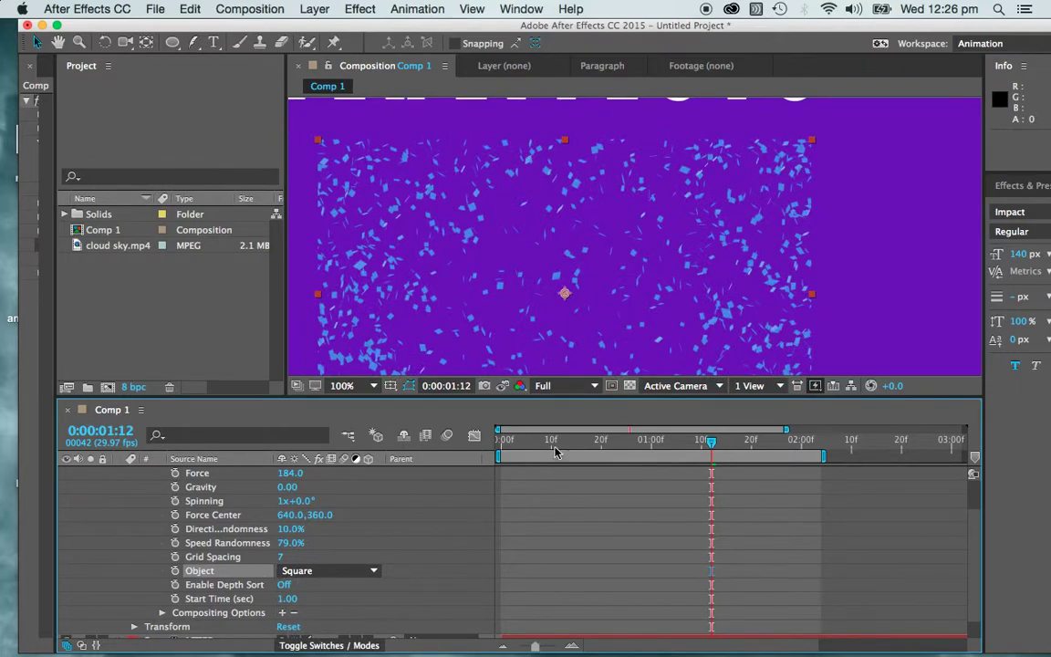
mouse_move(711, 447)
left_mouse_down()
mouse_move(638, 447)
mouse_move(728, 447)
left_mouse_up()
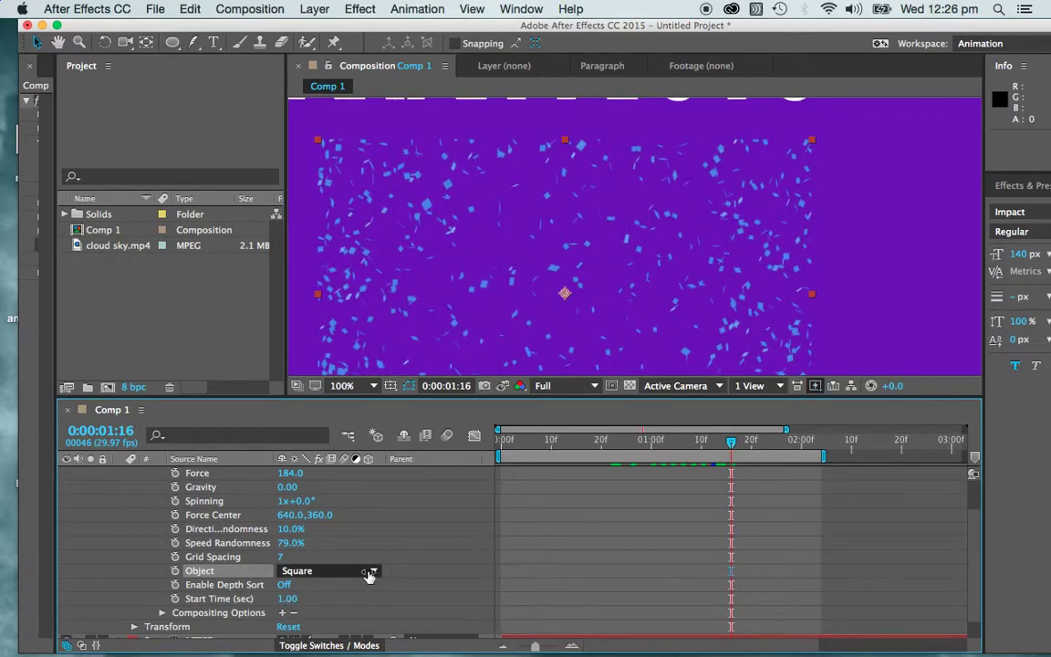
Move Force Center from 640,360 to 414,360 at frame 0 and scrub to watch the burst
scroll(369, 574, "up", 2)
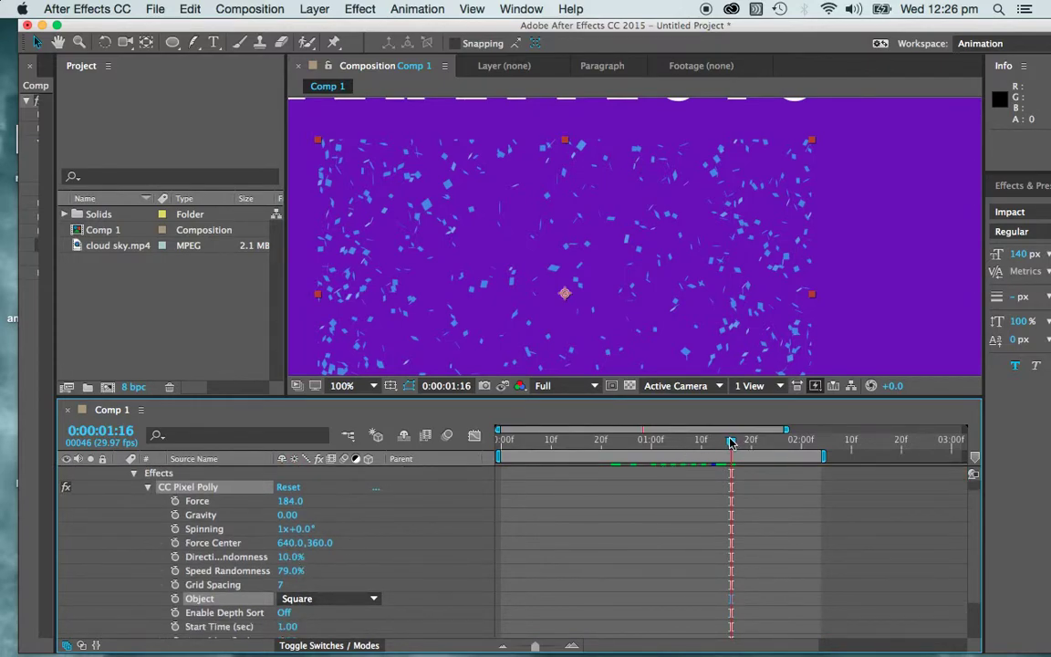
left_click_drag(731, 445, 500, 445)
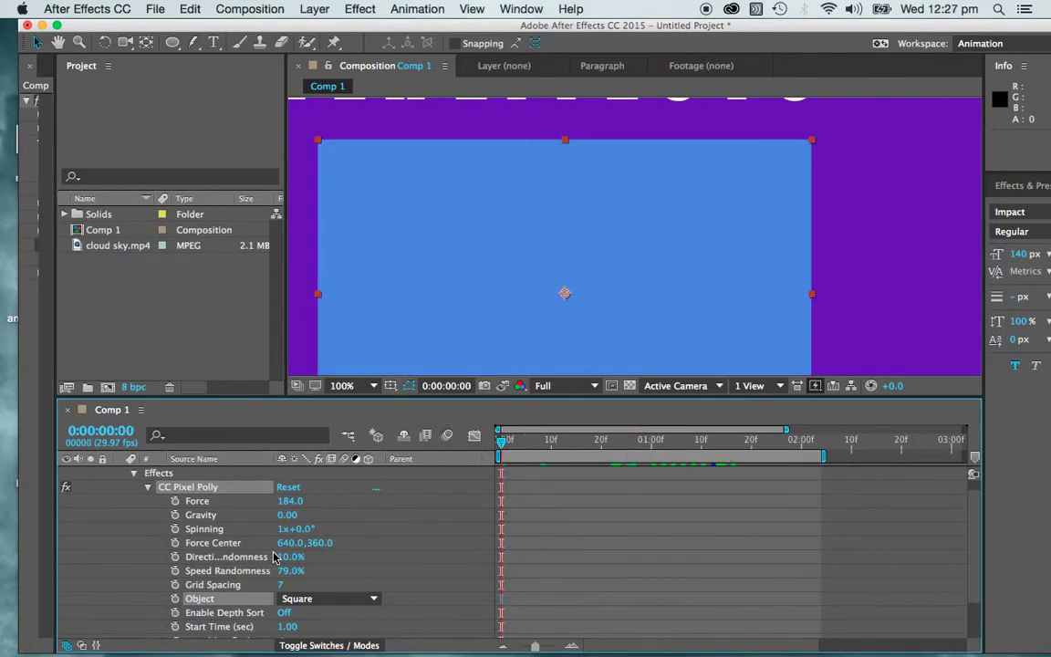
left_click_drag(288, 543, 71, 539)
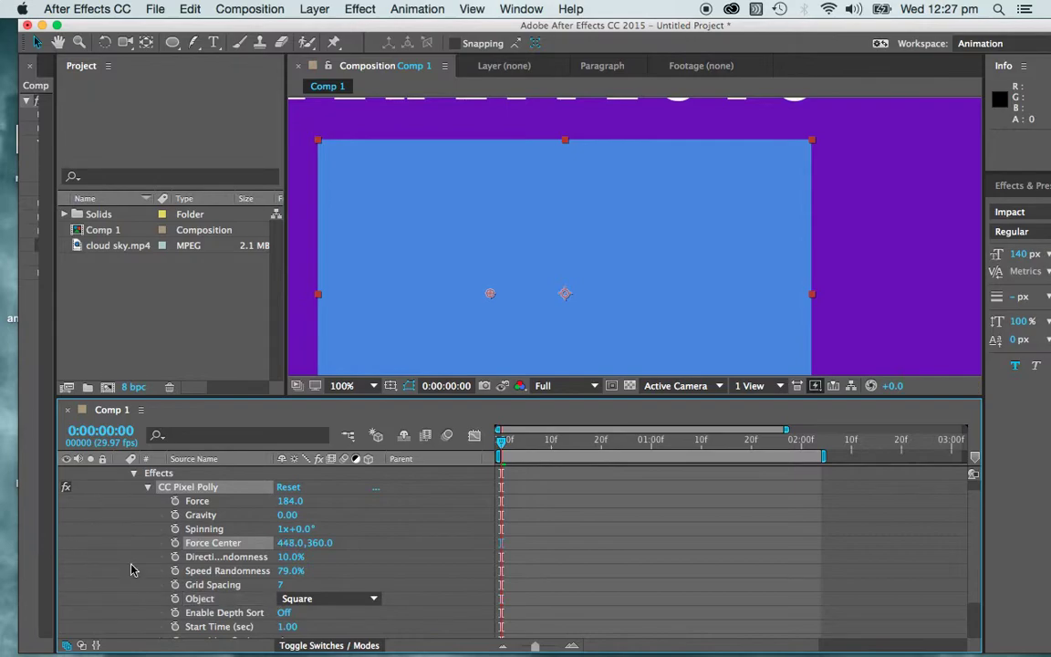
left_click_drag(288, 543, 263, 545)
mouse_move(504, 443)
left_mouse_down()
mouse_move(703, 443)
mouse_move(490, 444)
left_mouse_up()
Select the blue solid and preview its current shatter at reduced view magnification
key("comma")
key("comma")
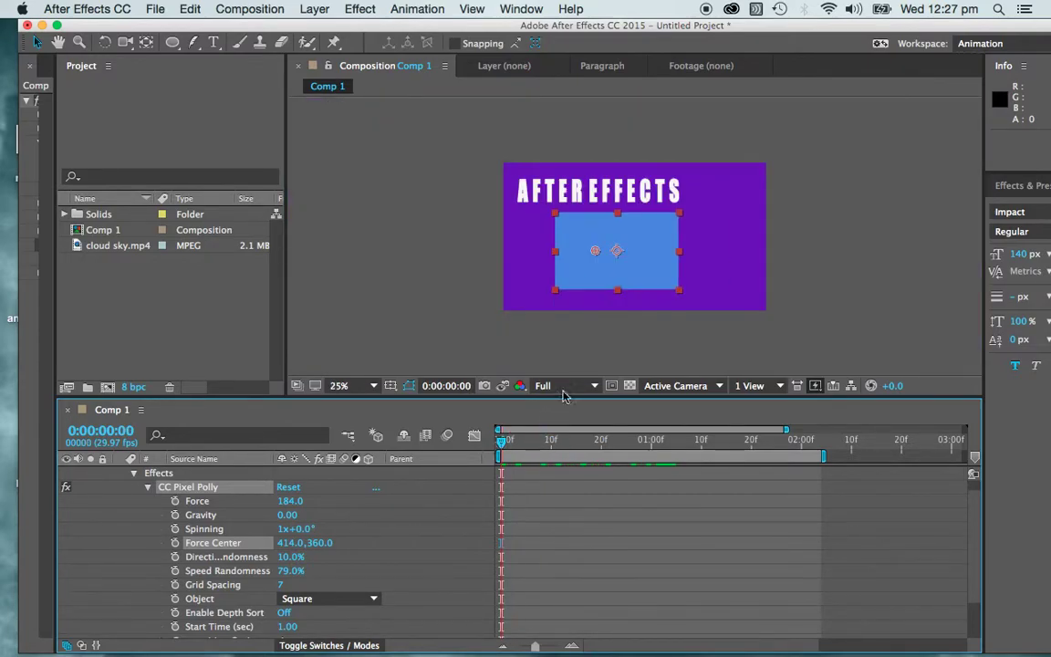
left_click(463, 354)
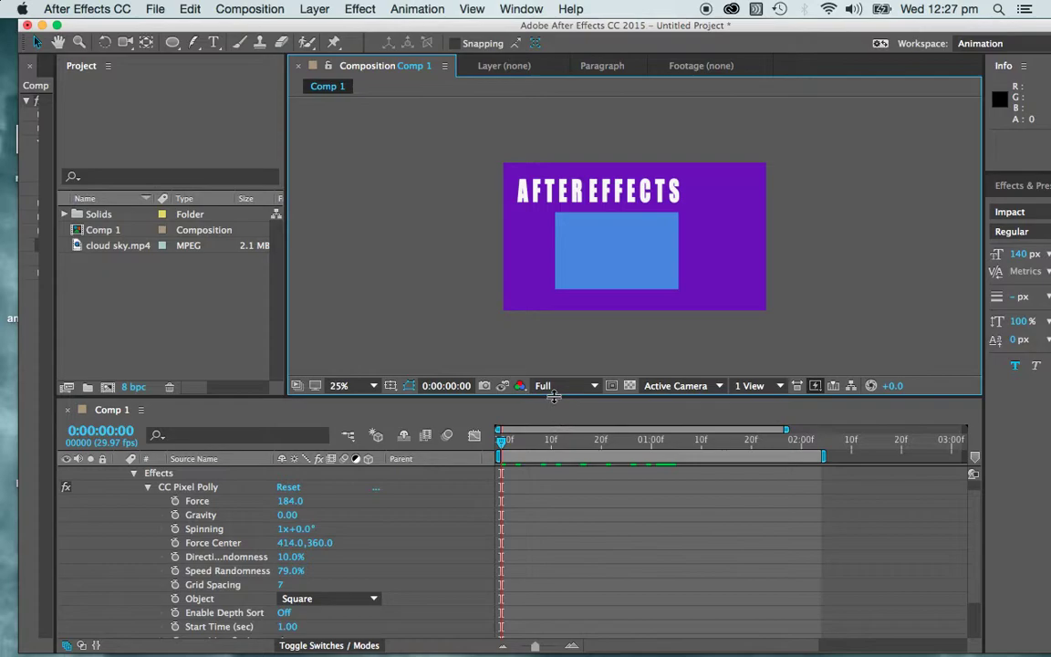
left_click(614, 246)
key("space")
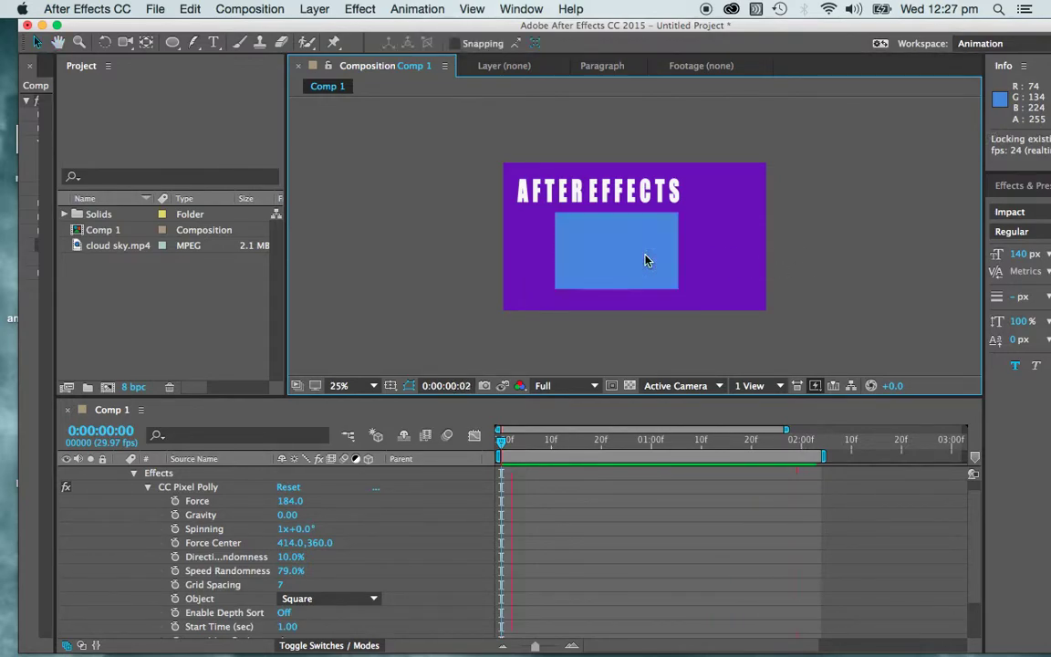
key("period")
key("space")
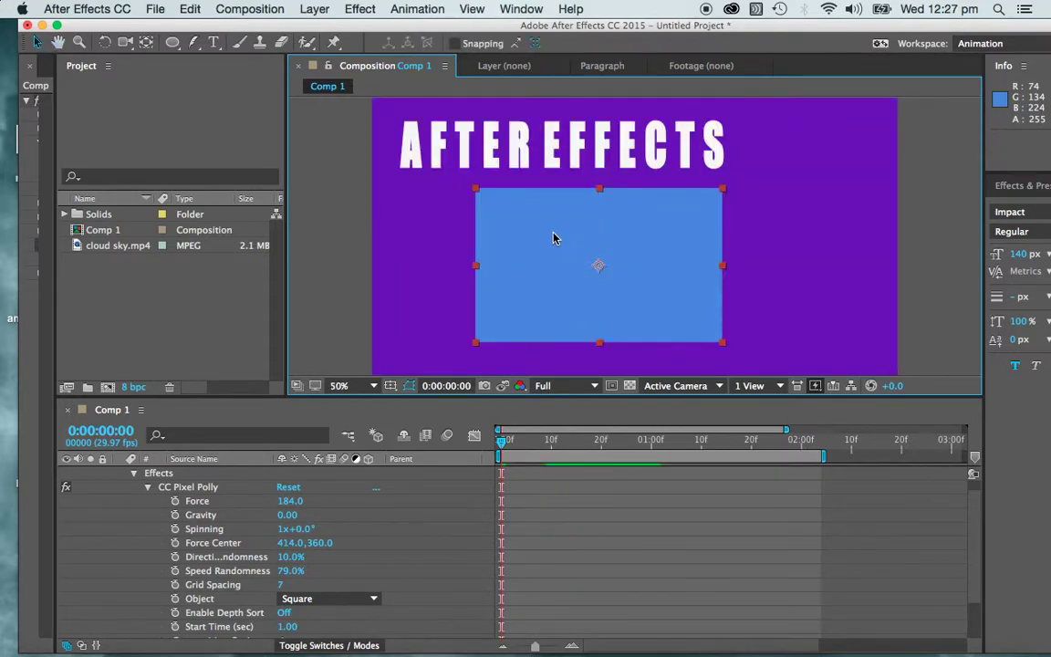
Scale the blue solid up to about 158% to fill the frame, then preview at Fit
left_click_drag(676, 317, 583, 225)
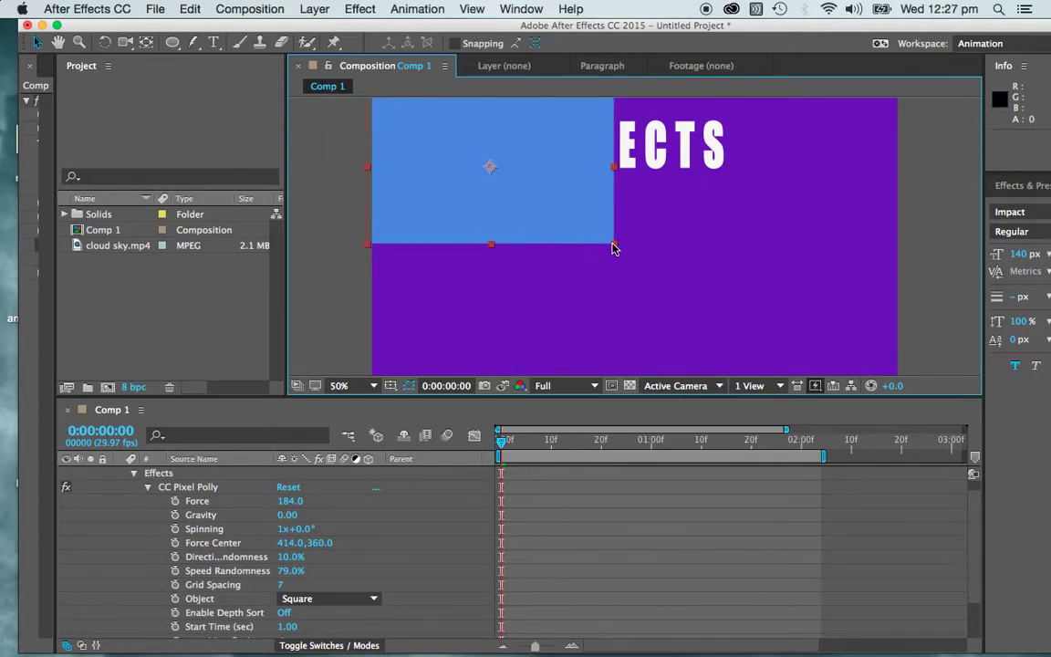
left_click_drag(616, 246, 905, 422)
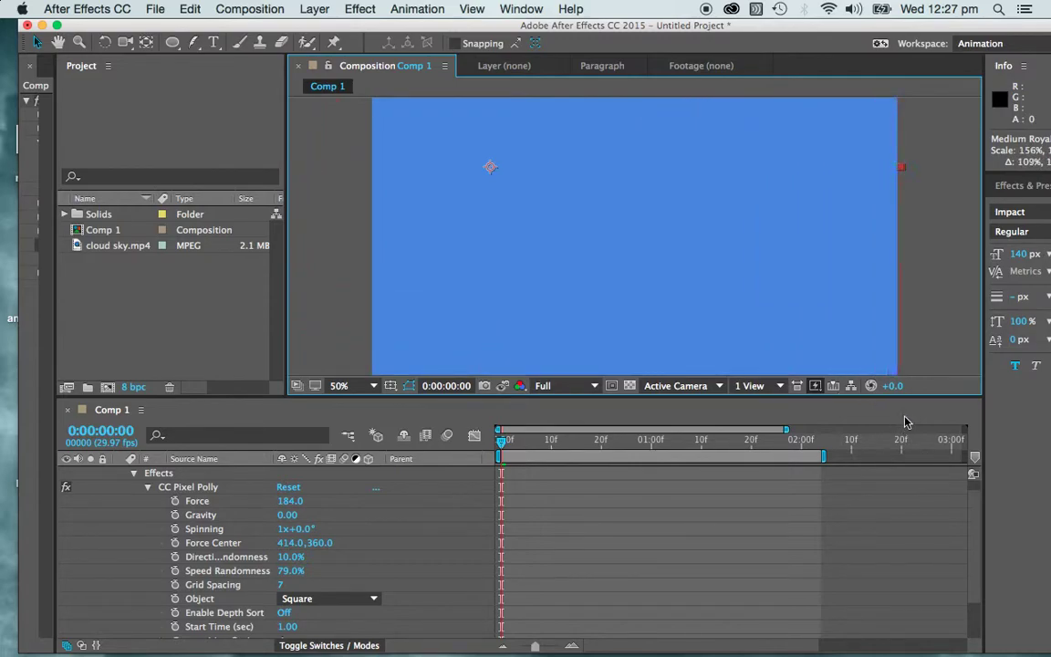
key("comma")
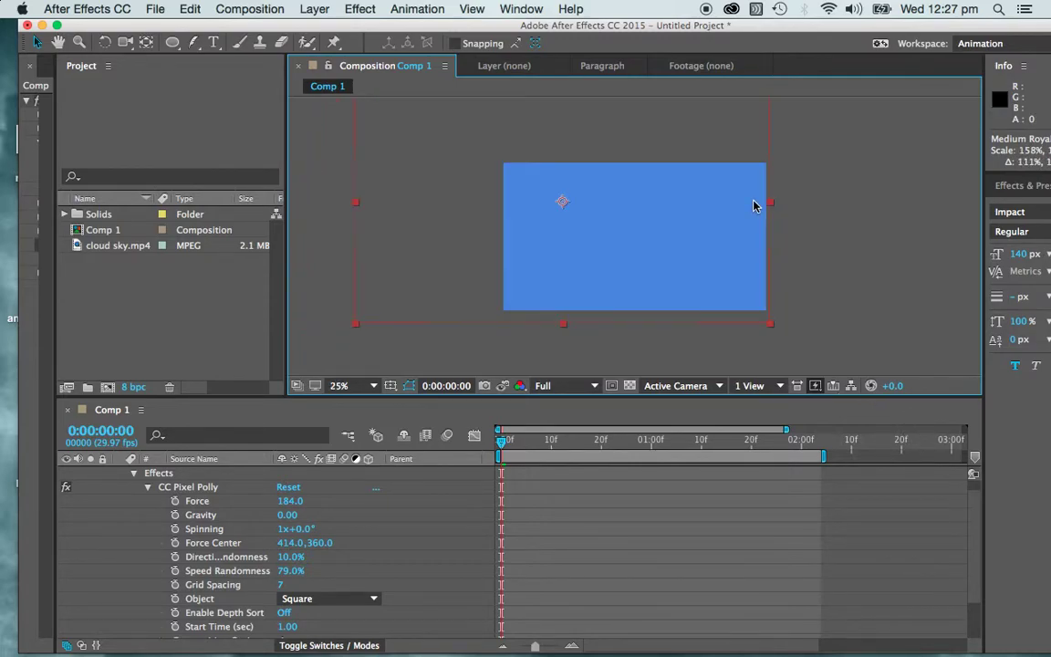
left_click(354, 386)
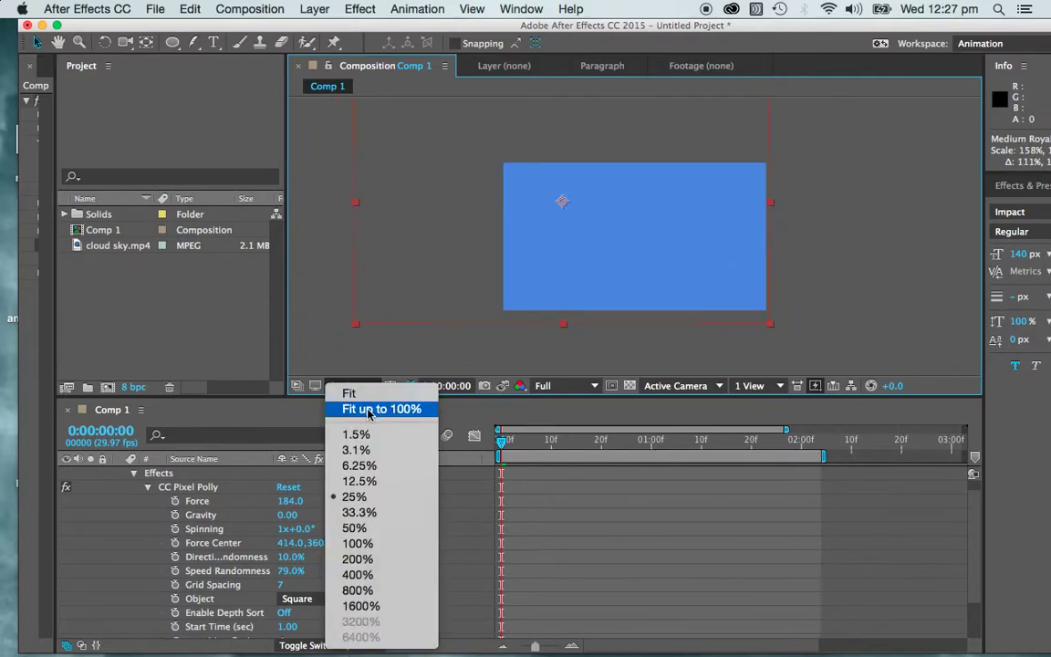
left_click(355, 408)
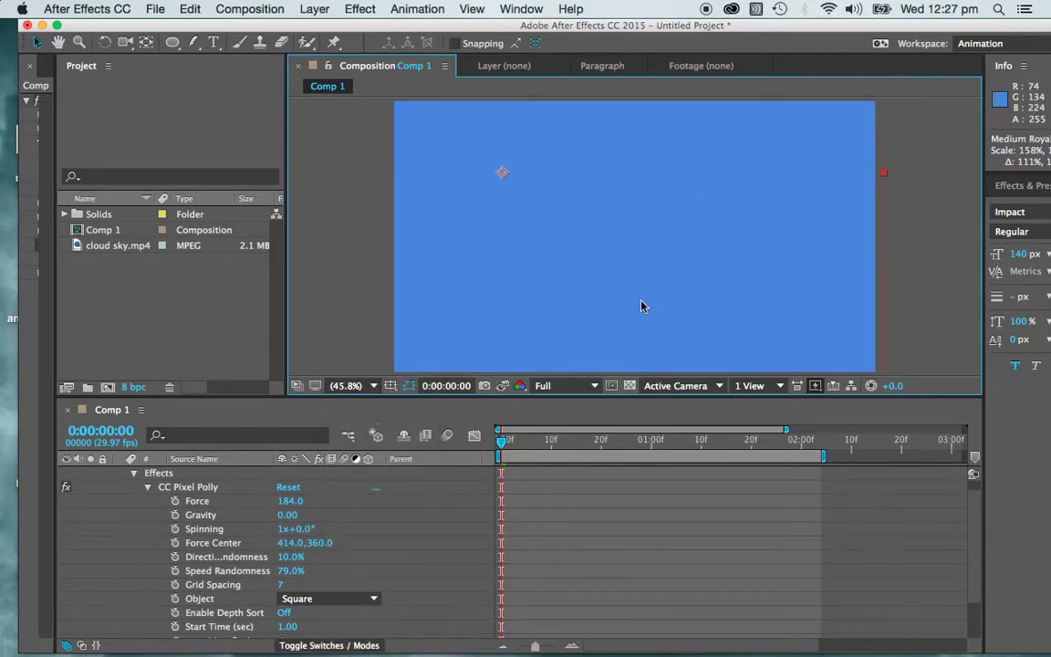
key("space")
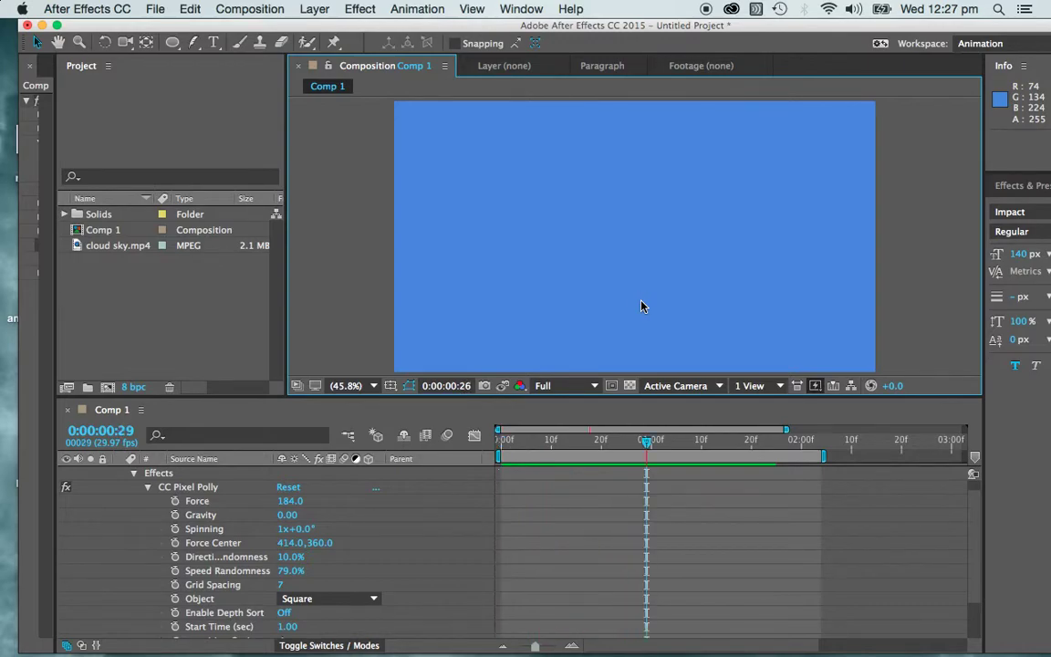
Set CC Pixel Polly's Object to Polygon and Grid Spacing to 3, then preview from the first frame
key("space")
left_click_drag(648, 444, 679, 444)
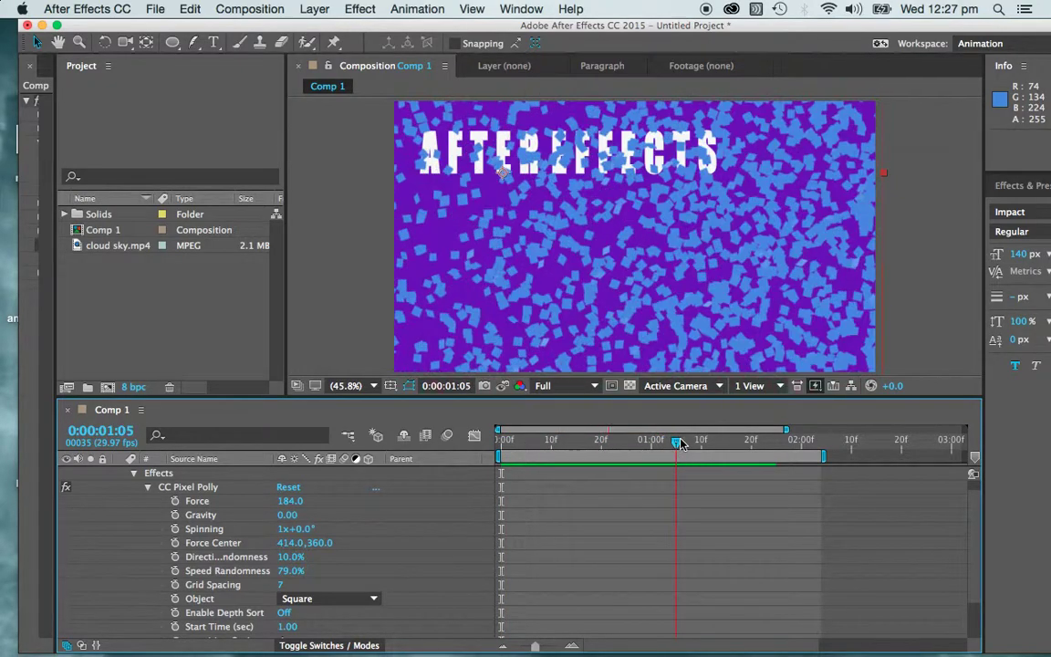
left_click(330, 598)
left_click(321, 581)
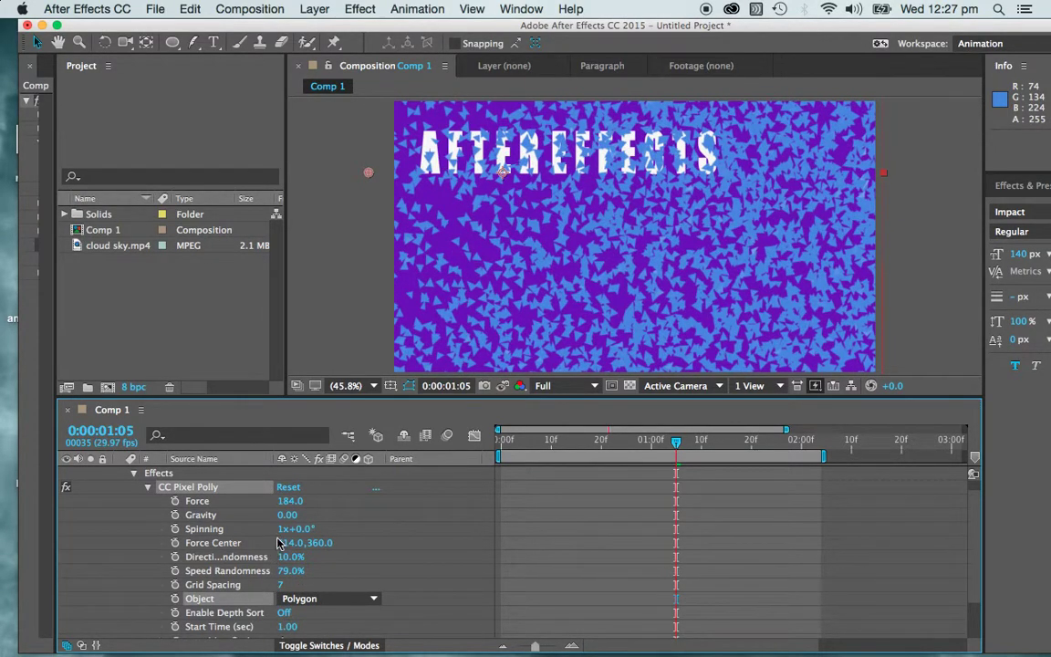
left_click(283, 586)
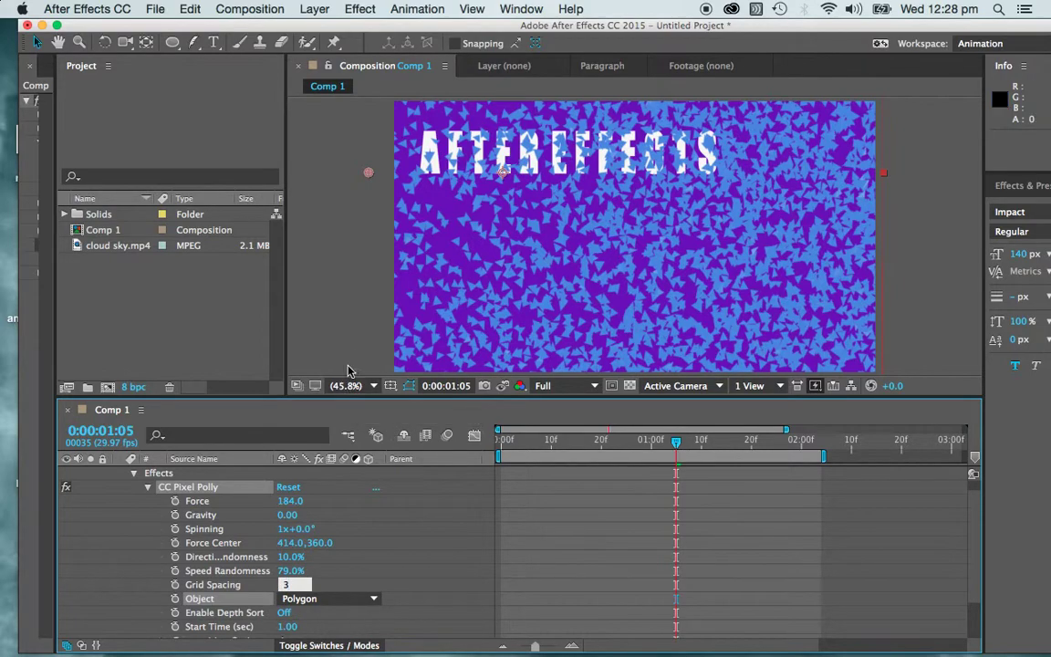
type("3")
key("Return")
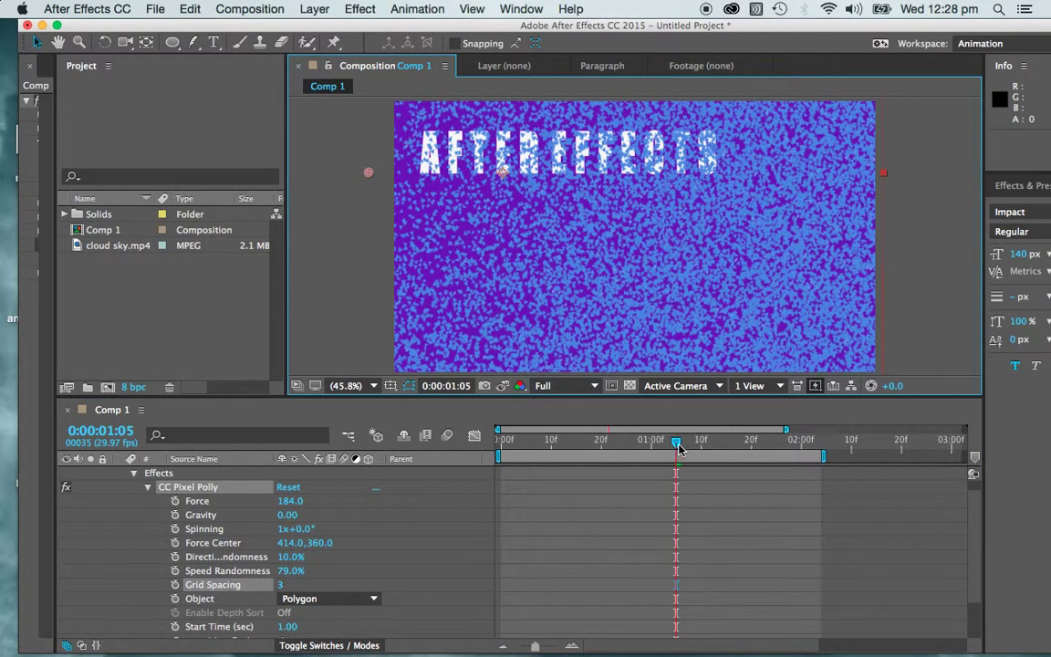
left_click_drag(680, 449, 460, 445)
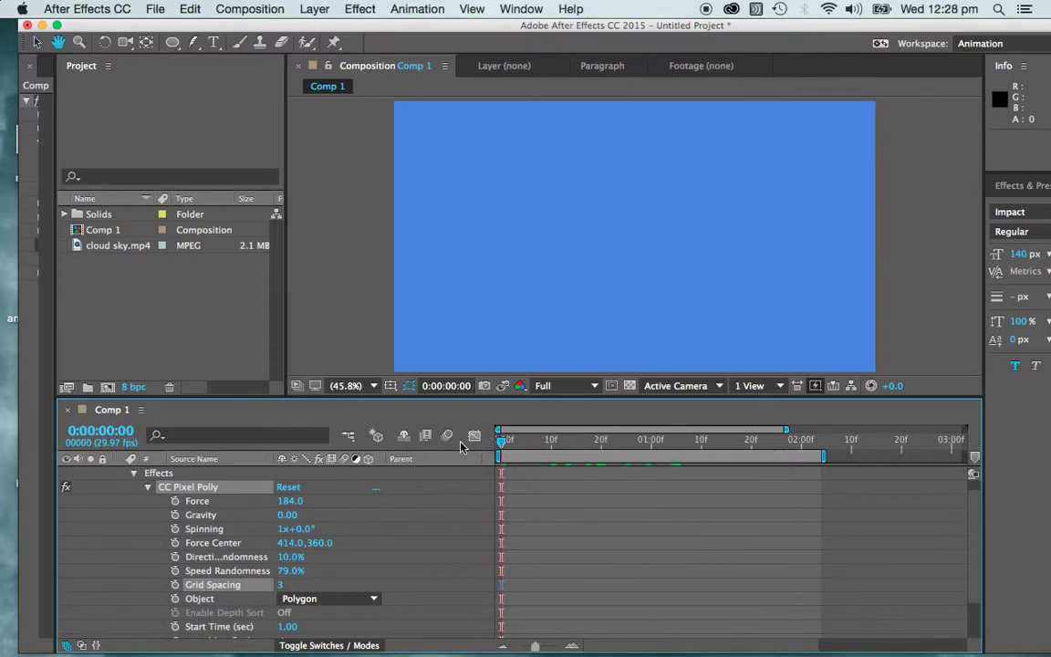
key("space")
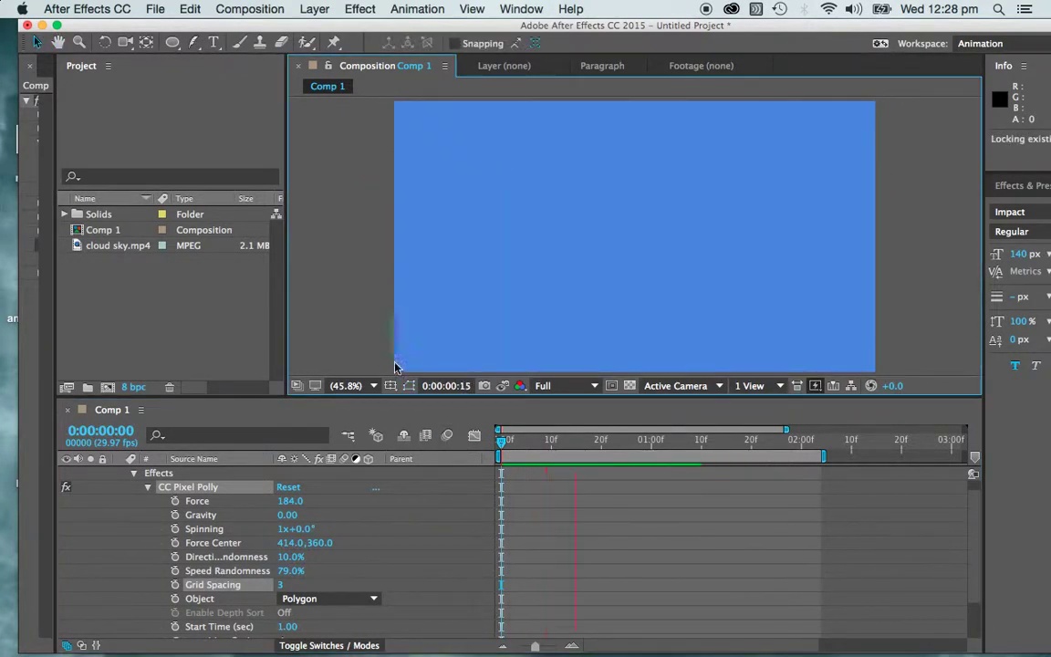
Move the Medium Solid 3 layer below the AFTER and EFFECTS text layers and preview
left_click(136, 475)
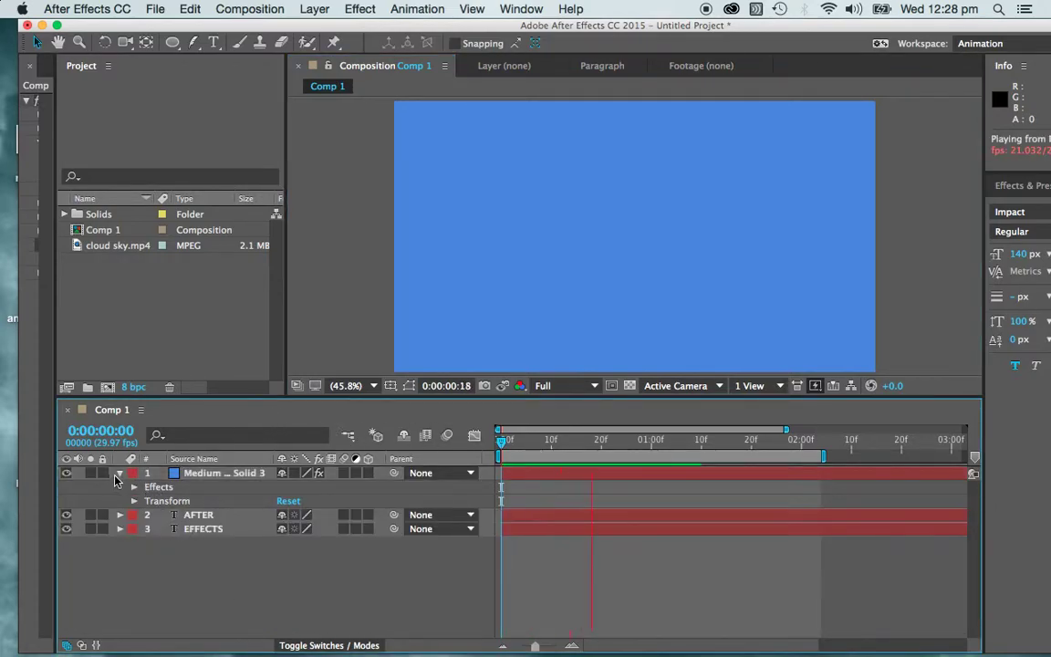
left_click(119, 473)
left_click_drag(198, 486, 176, 509)
left_click(308, 310)
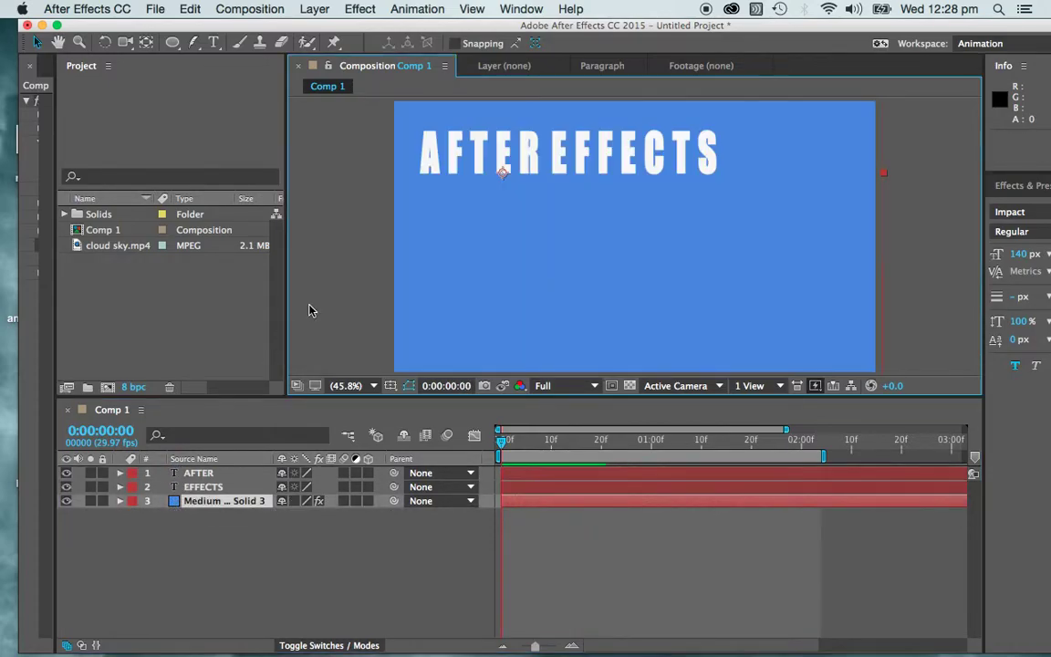
key("space")
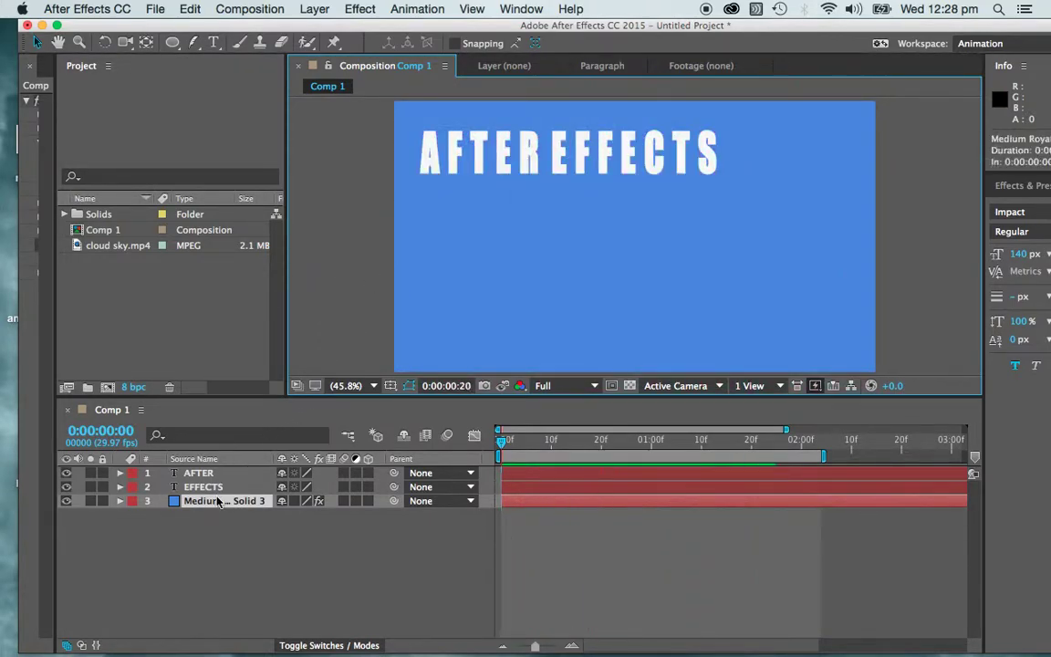
left_click(119, 501)
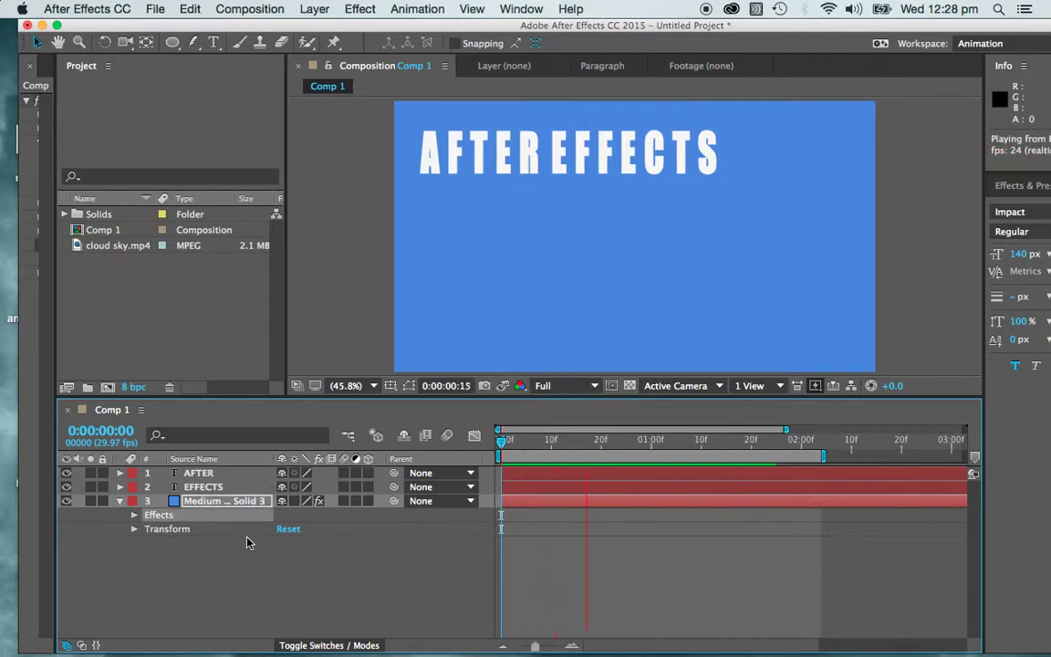
Paste the CC Pixel Polly effect onto the EFFECTS text layer and reveal its properties
key("space")
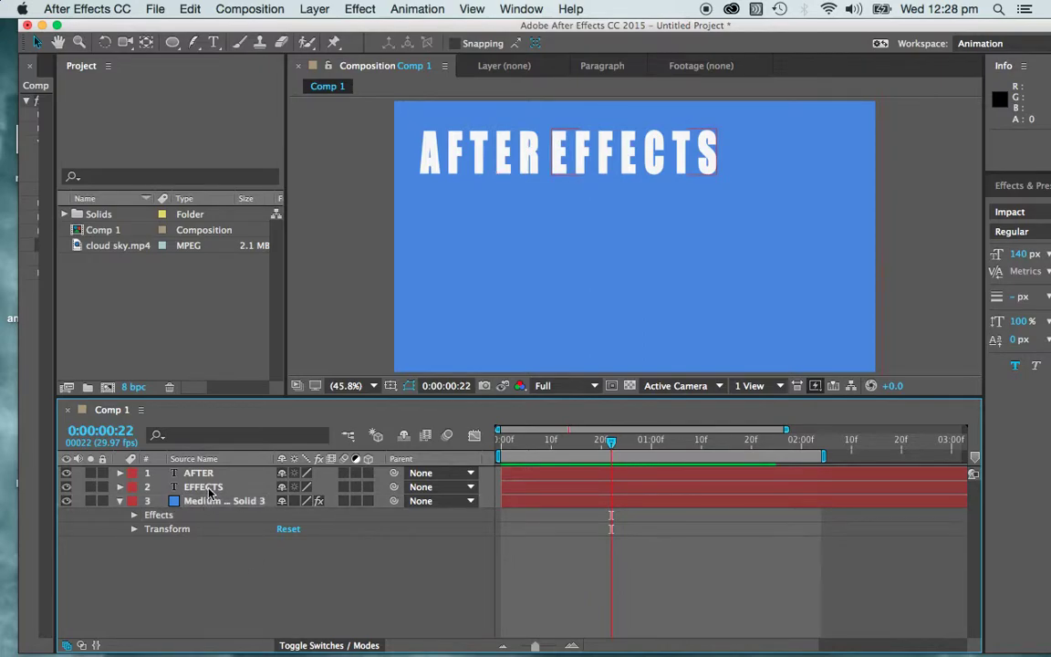
left_click(209, 491)
left_click(206, 474)
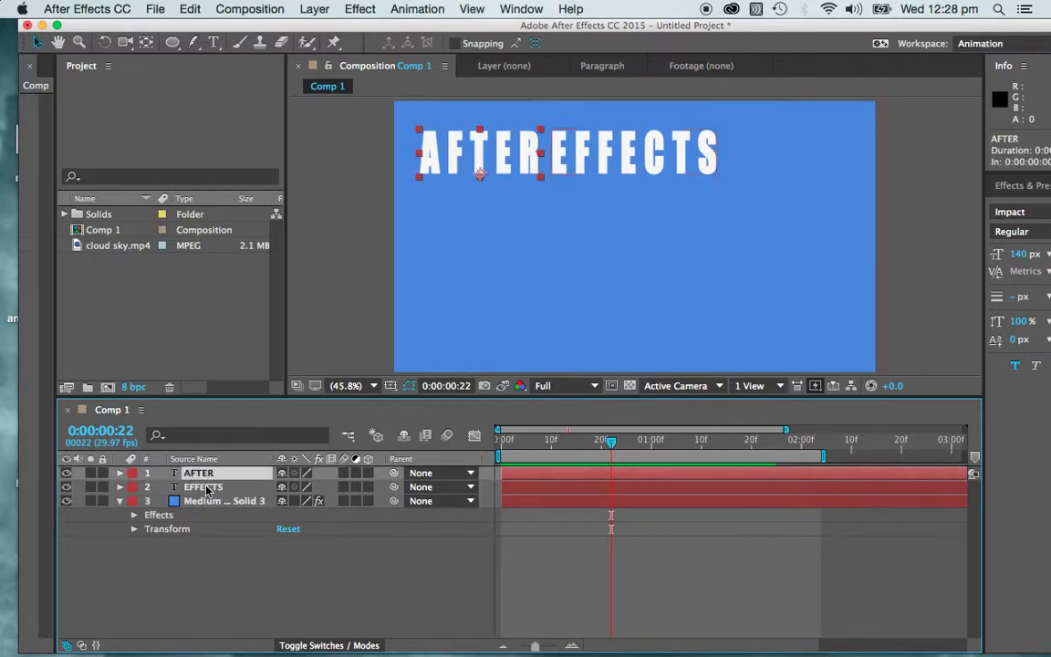
left_click(208, 488)
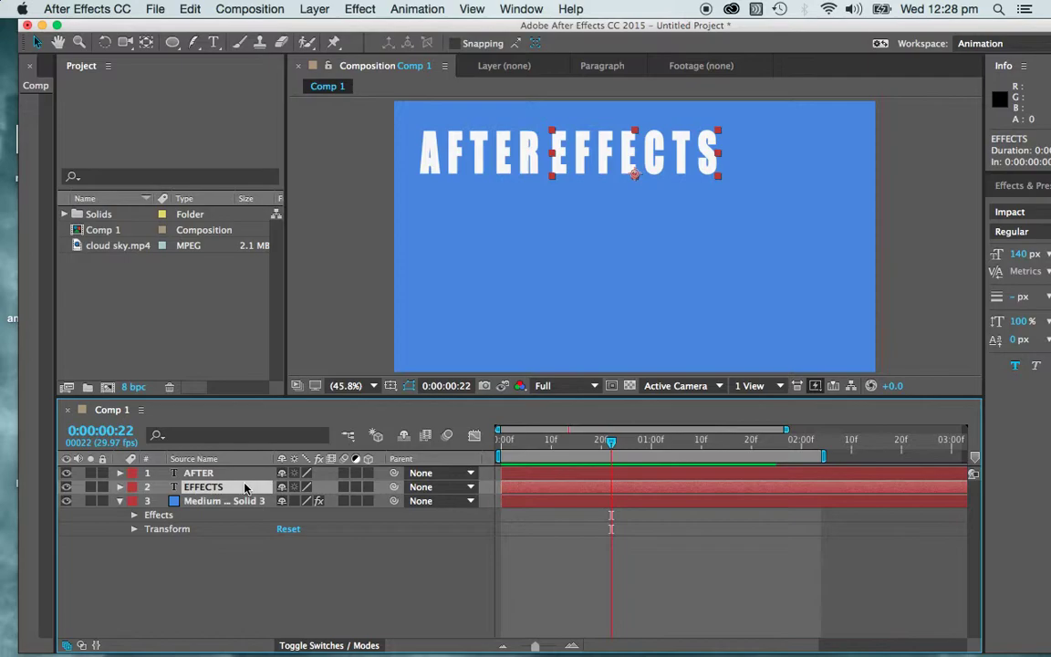
key("Return")
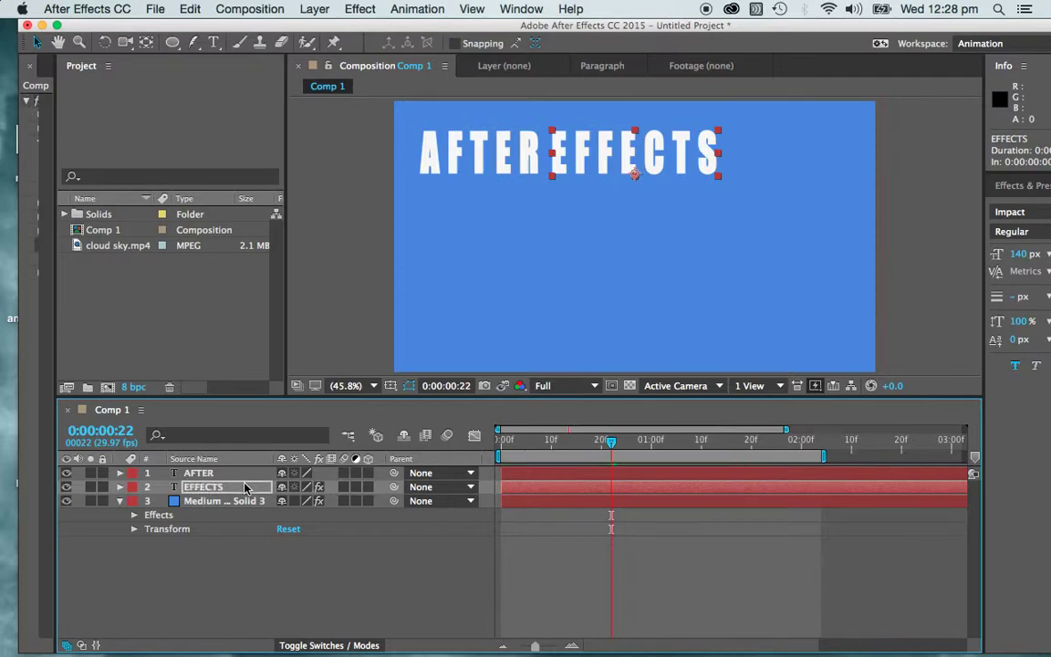
left_click(119, 488)
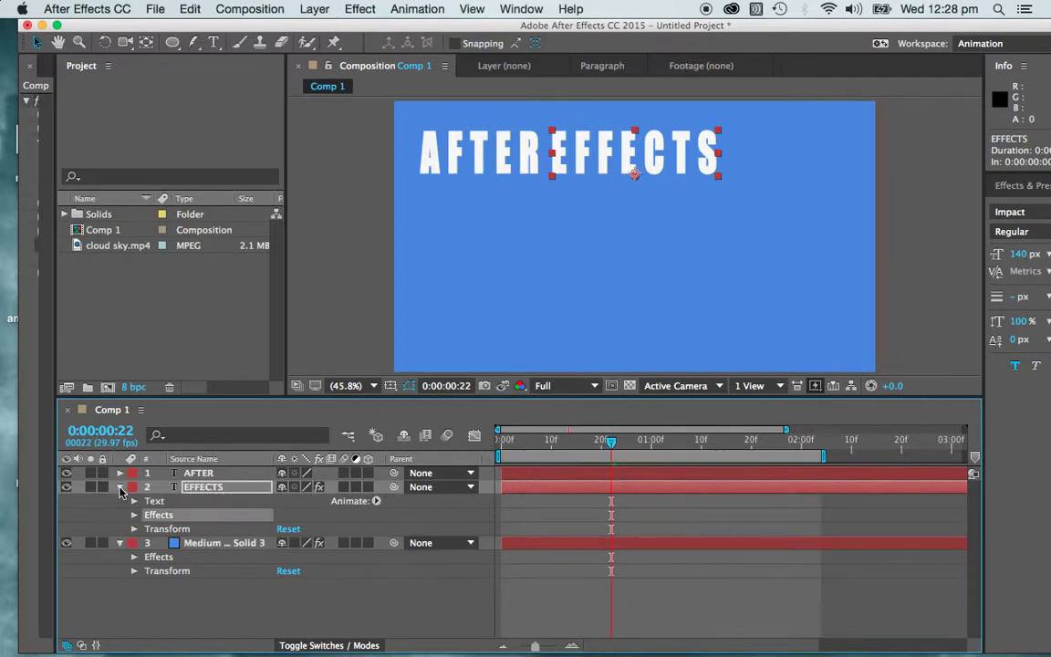
Rewind to the first frame and preview the shattering title and solid twice
left_click(215, 605)
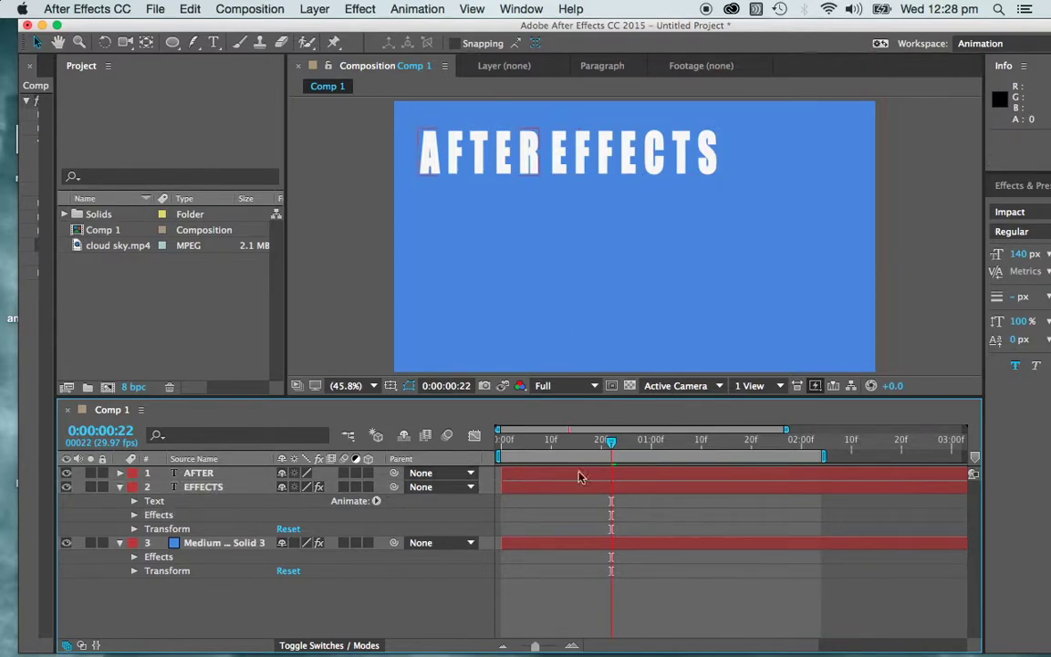
left_click_drag(613, 447, 494, 401)
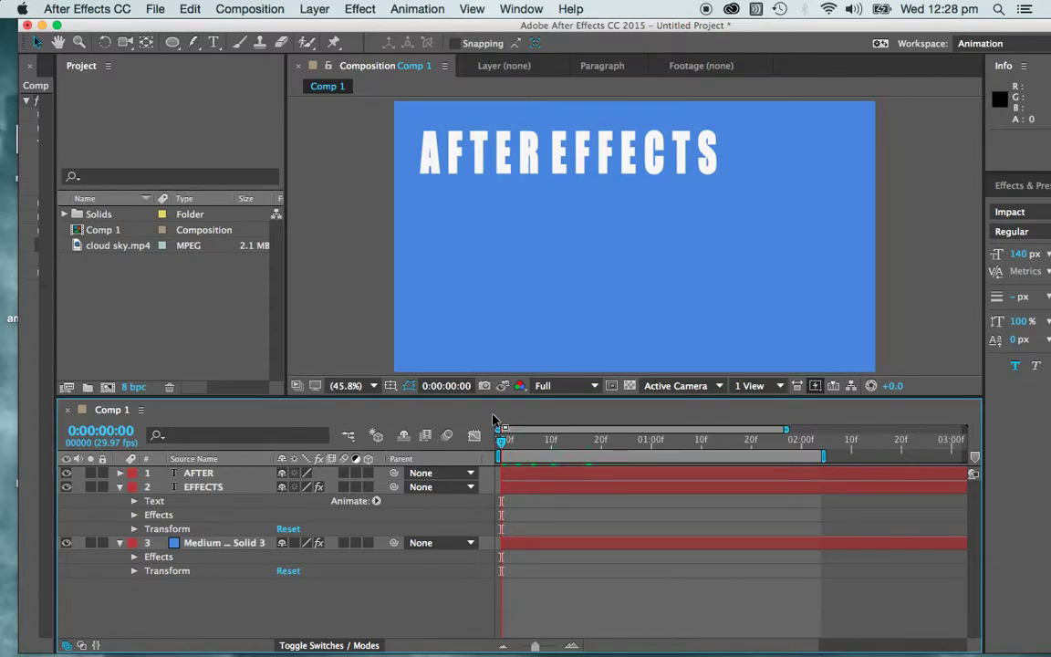
key("space")
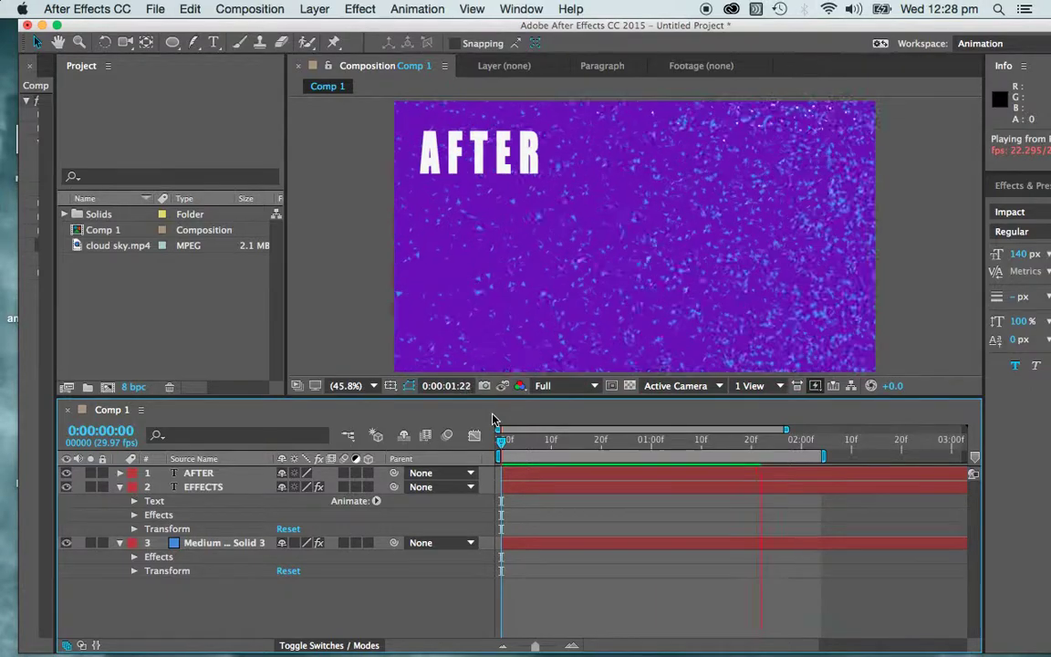
key("space")
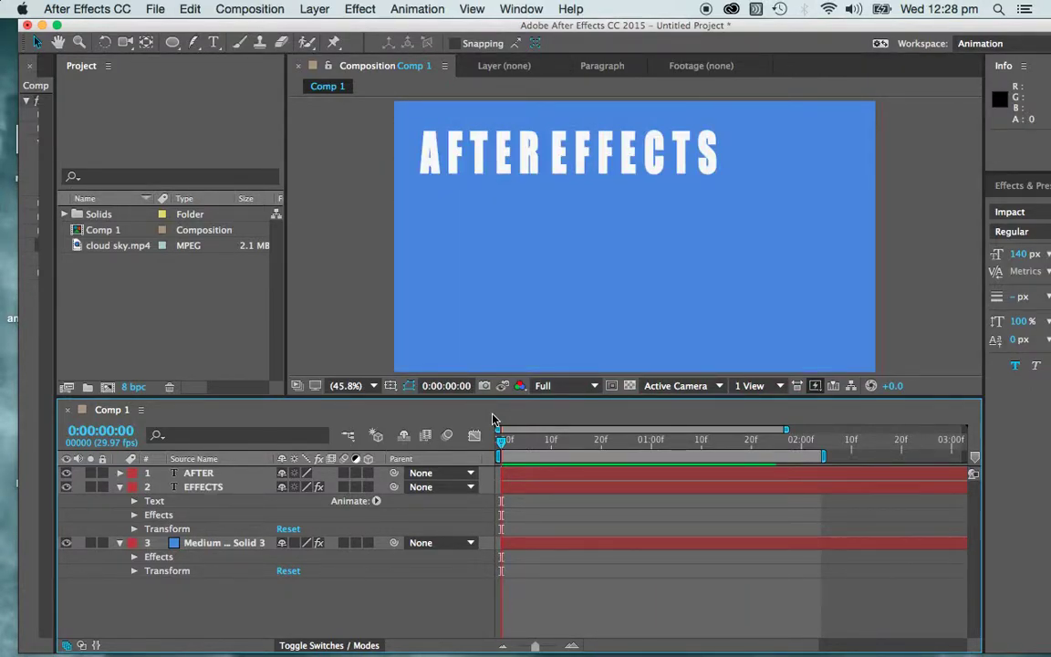
key("space")
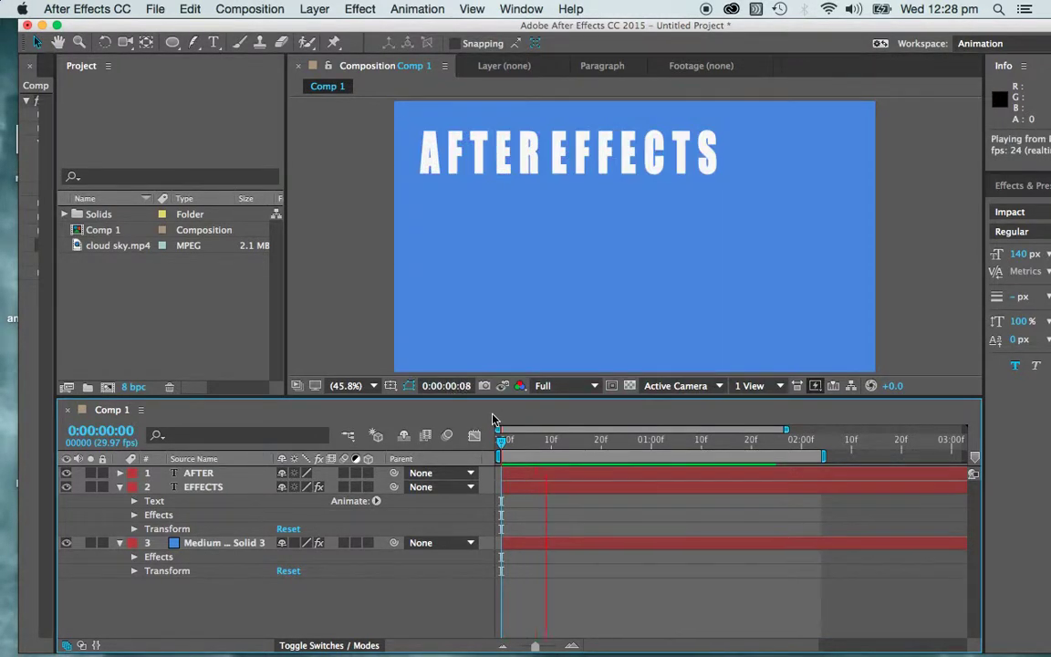
key("space")
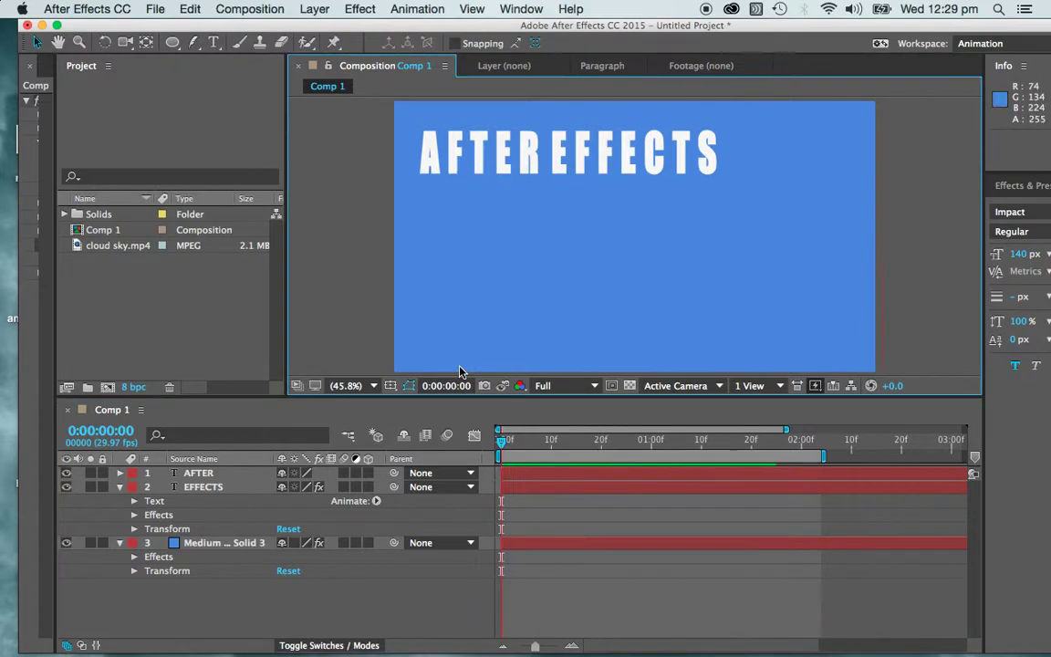
Scrub to 0:00:01:05 and zoom the Composition view in and out to inspect the shards
left_click_drag(500, 442, 705, 449)
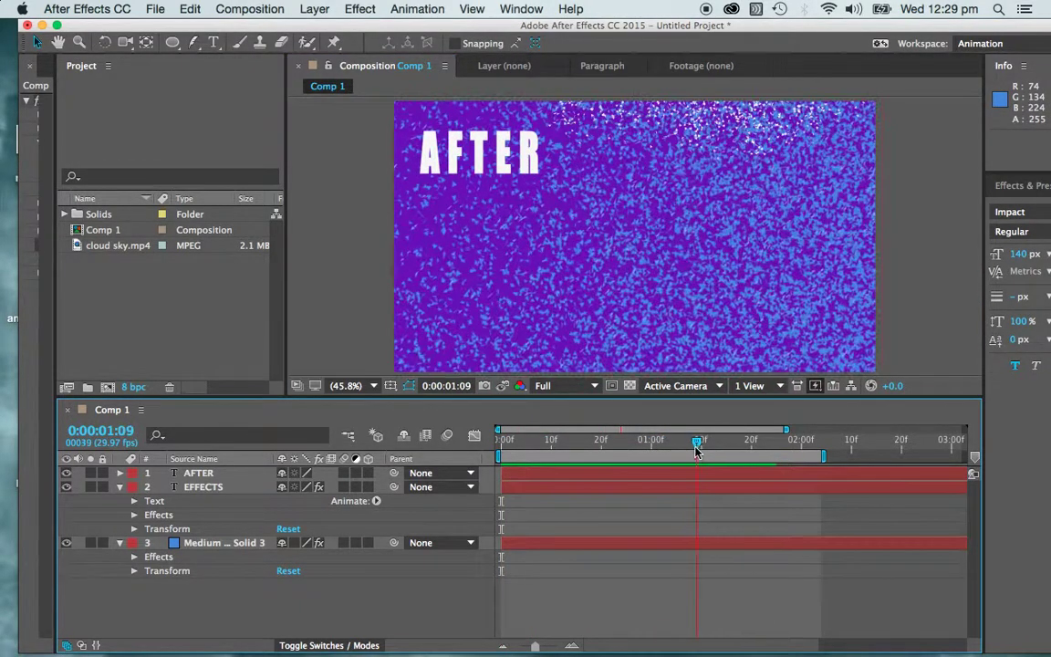
mouse_move(696, 449)
left_mouse_down()
mouse_move(671, 450)
mouse_move(677, 457)
left_mouse_up()
scroll(584, 216, "up", 4)
scroll(584, 216, "down", 5)
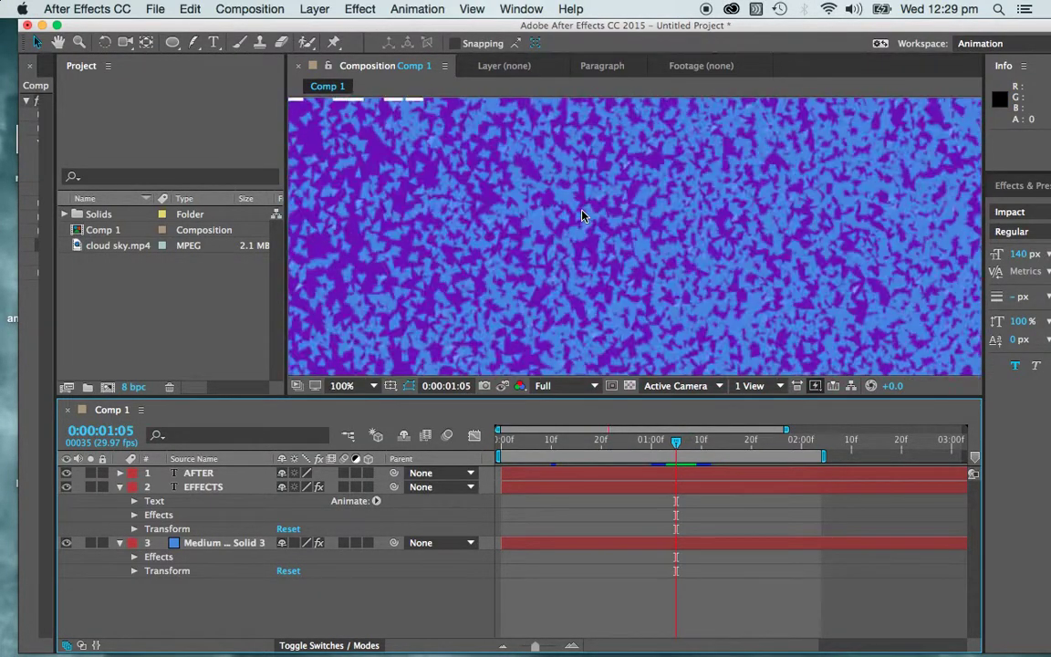